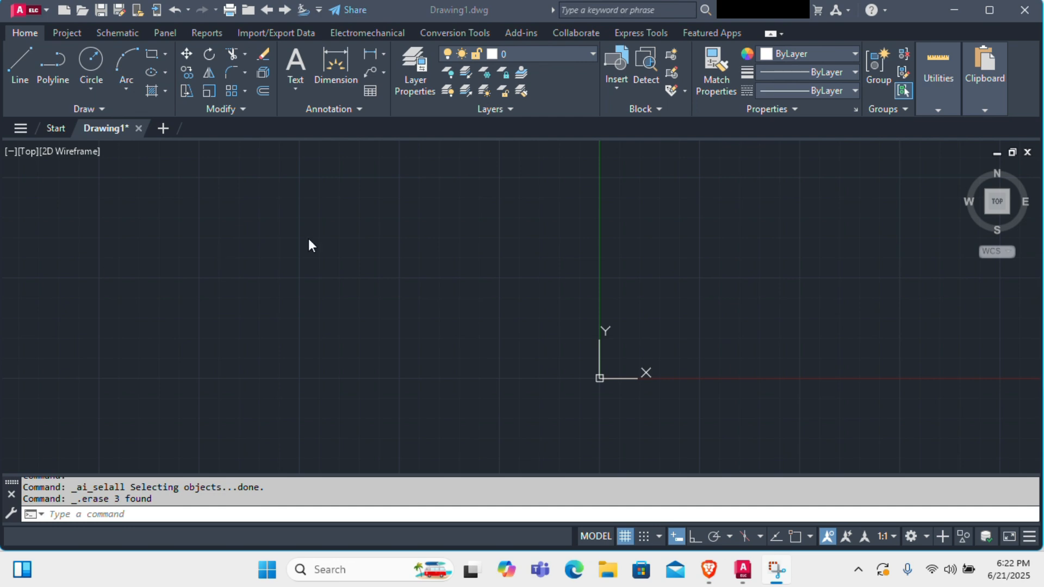
# Draw a freehand circle with a radius of about 403 units, centred above and to the left of the origin
pyautogui.click(89, 61)
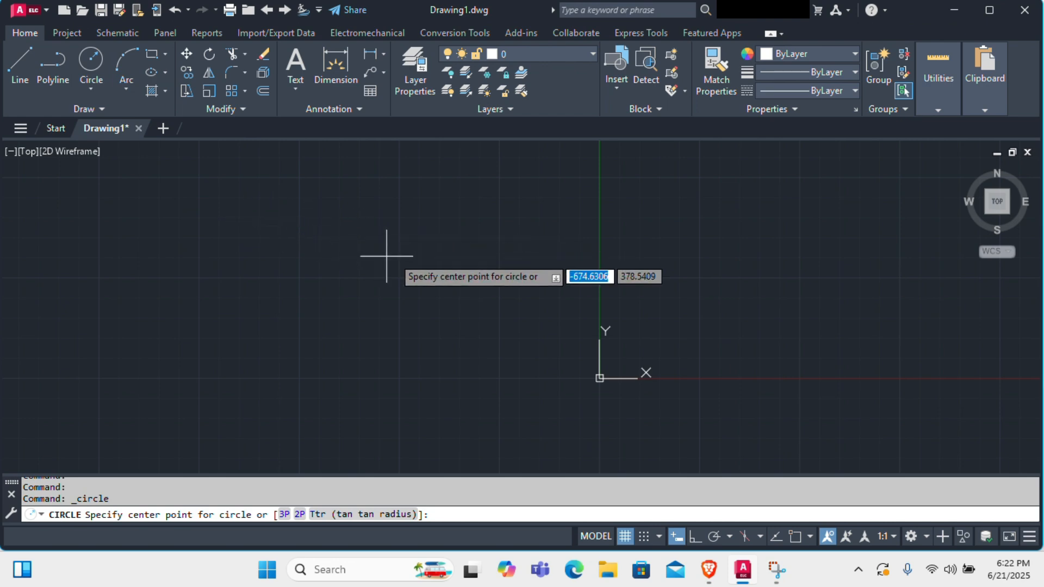
pyautogui.click(454, 298)
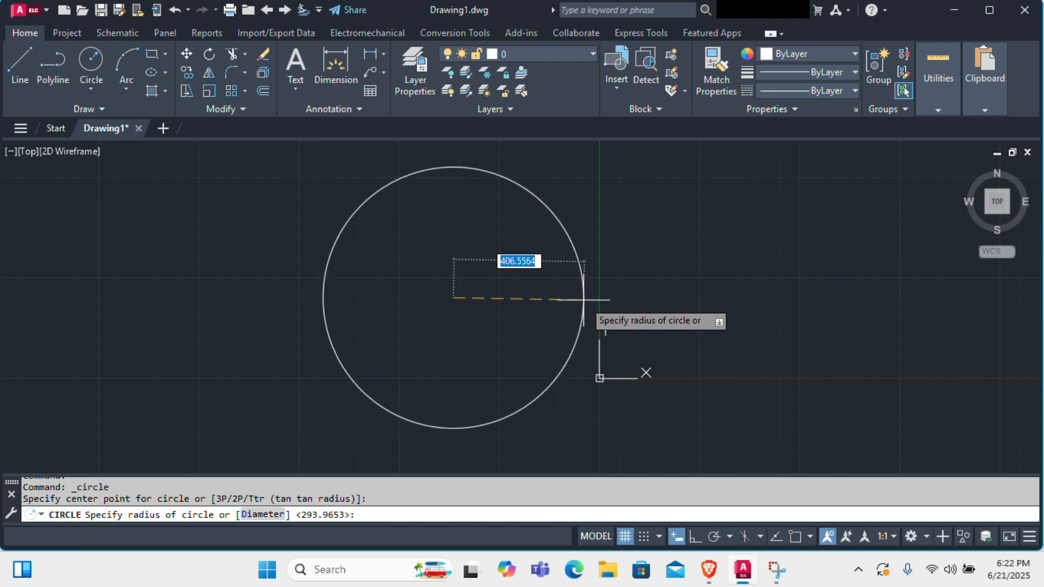
pyautogui.click(578, 333)
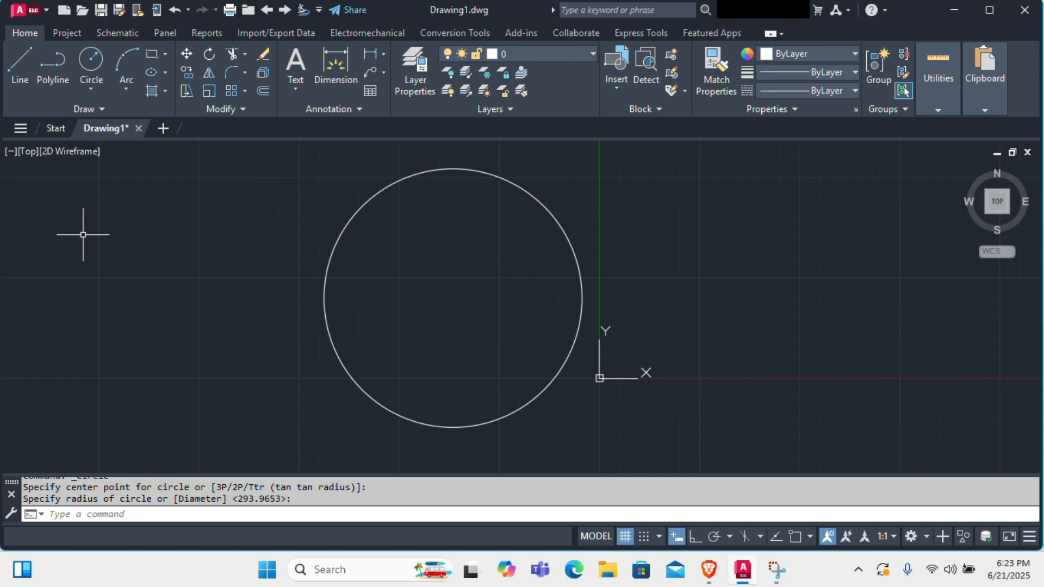
# Draw a circle centred at 40,40 with a radius of 80
pyautogui.write('c')
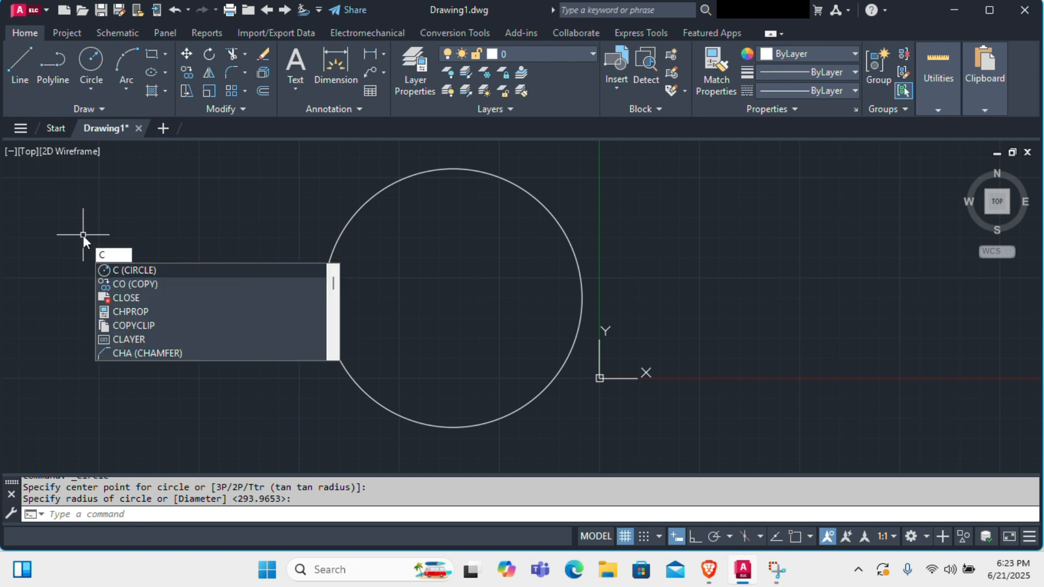
pyautogui.press('Return')
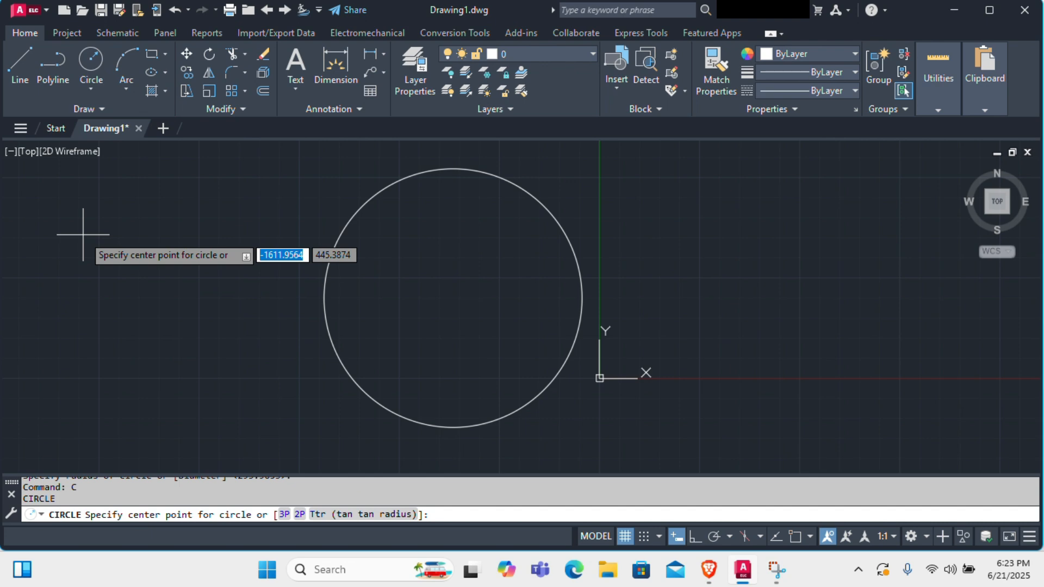
pyautogui.write('4')
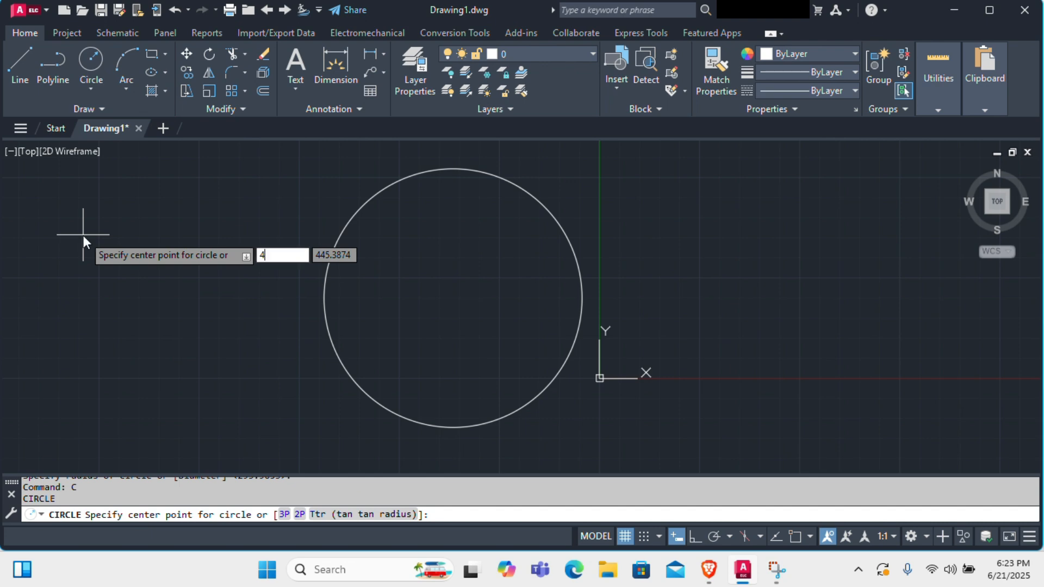
pyautogui.write('0')
pyautogui.press('Tab')
pyautogui.write('40')
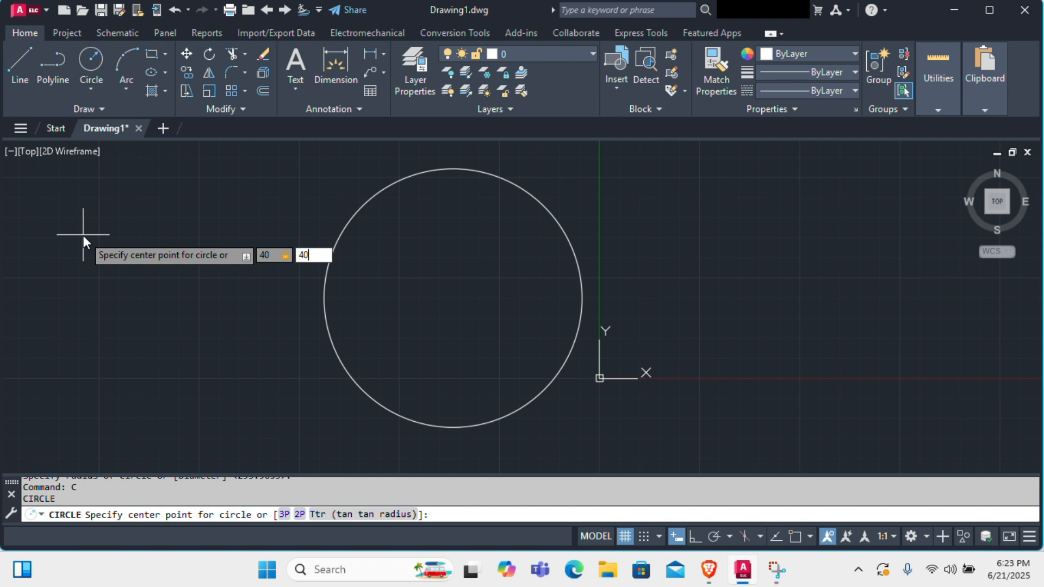
pyautogui.press('Return')
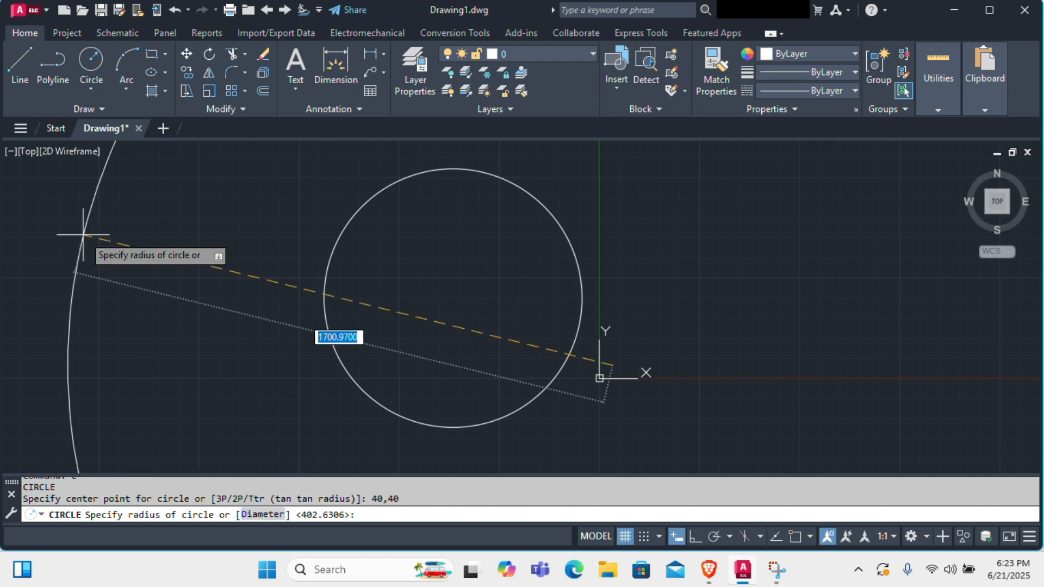
pyautogui.write('80')
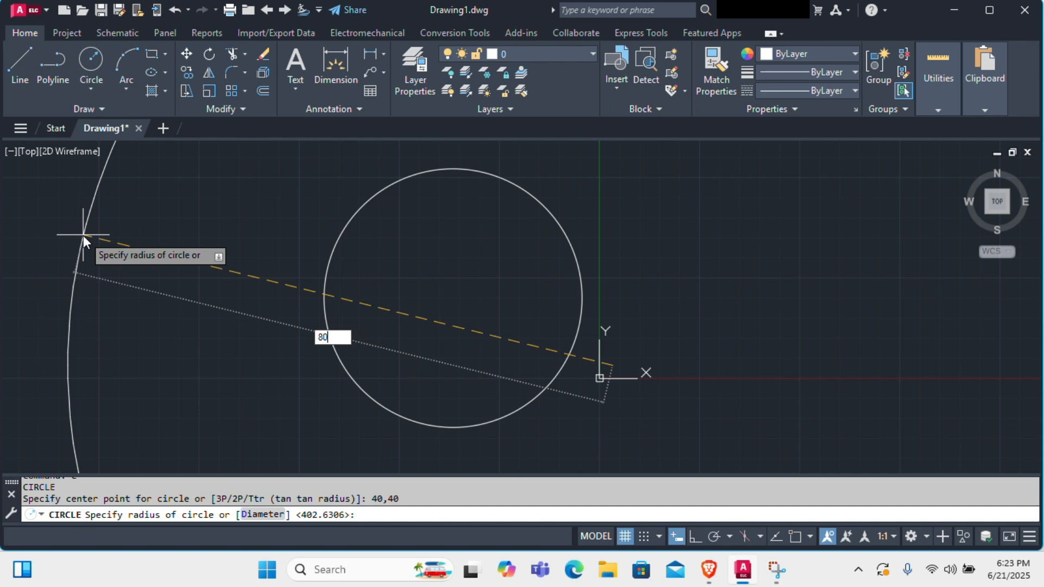
pyautogui.press('Return')
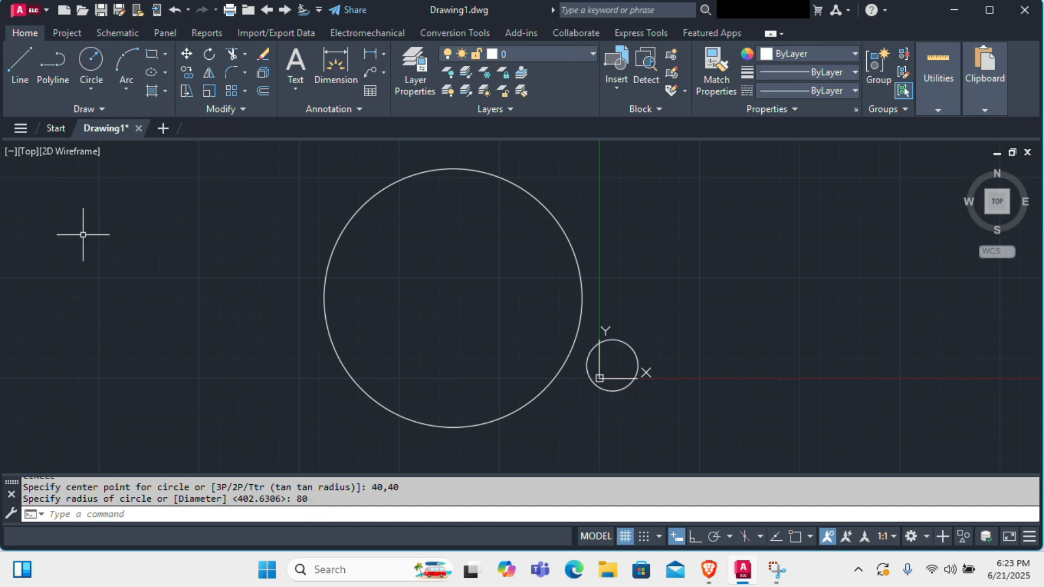
# Draw a circle centred at 80,80, using the Diameter option with a diameter of 300
pyautogui.scroll(3, 609, 375)
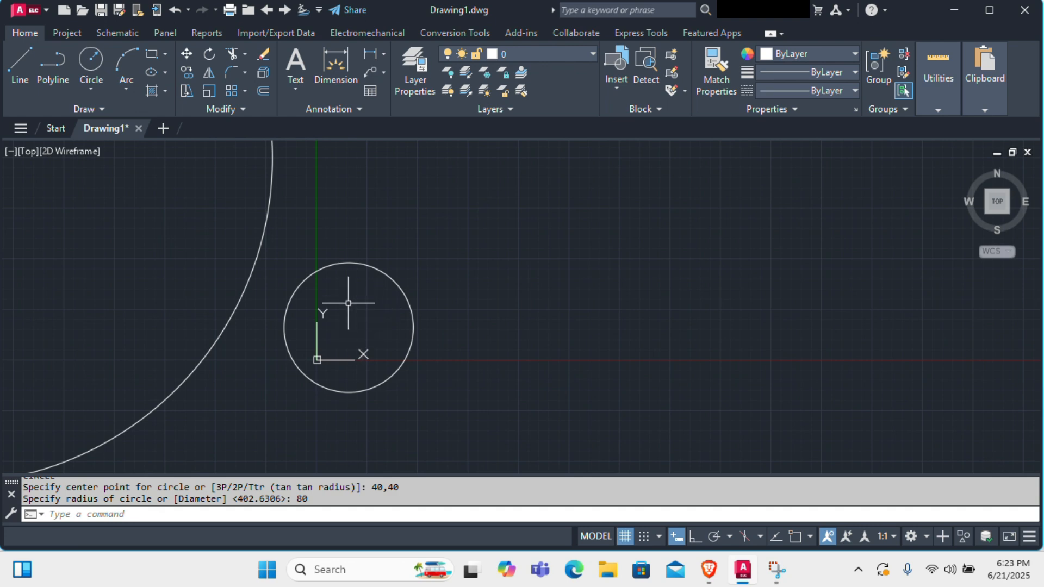
pyautogui.scroll(-2, 435, 299)
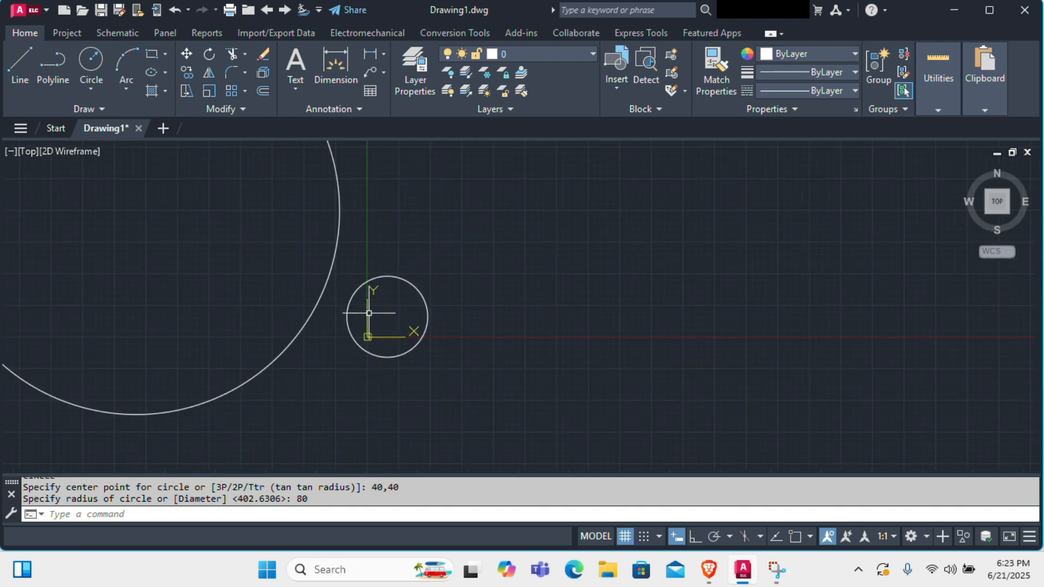
pyautogui.scroll(2, 370, 309)
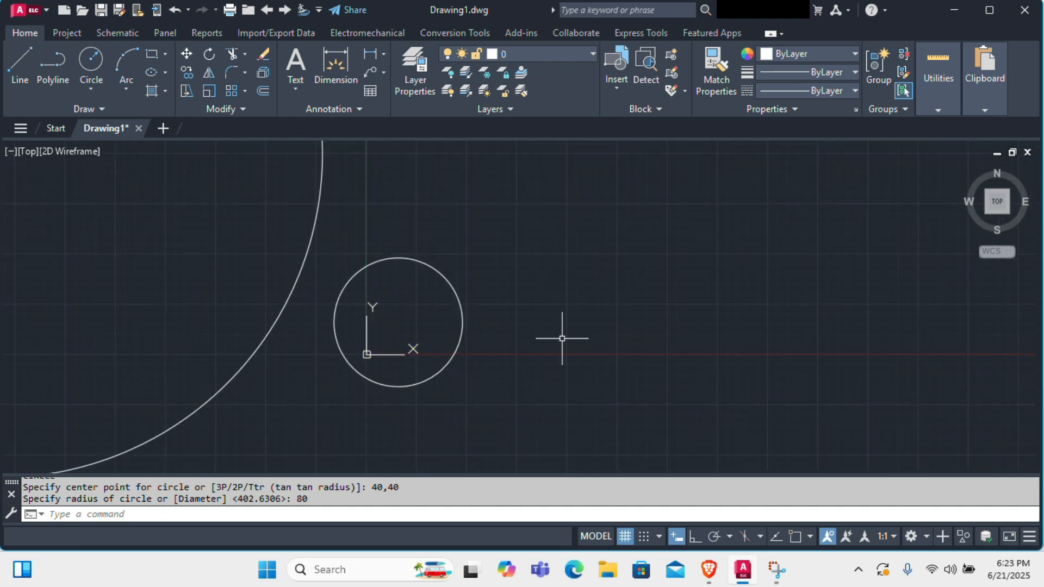
pyautogui.scroll(-4, 562, 338)
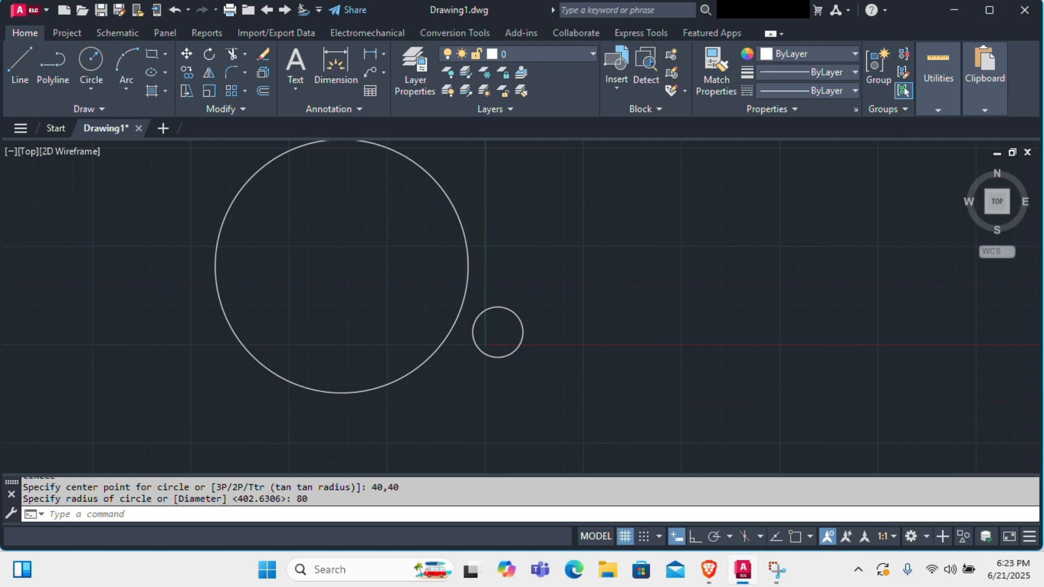
pyautogui.scroll(-2, 563, 340)
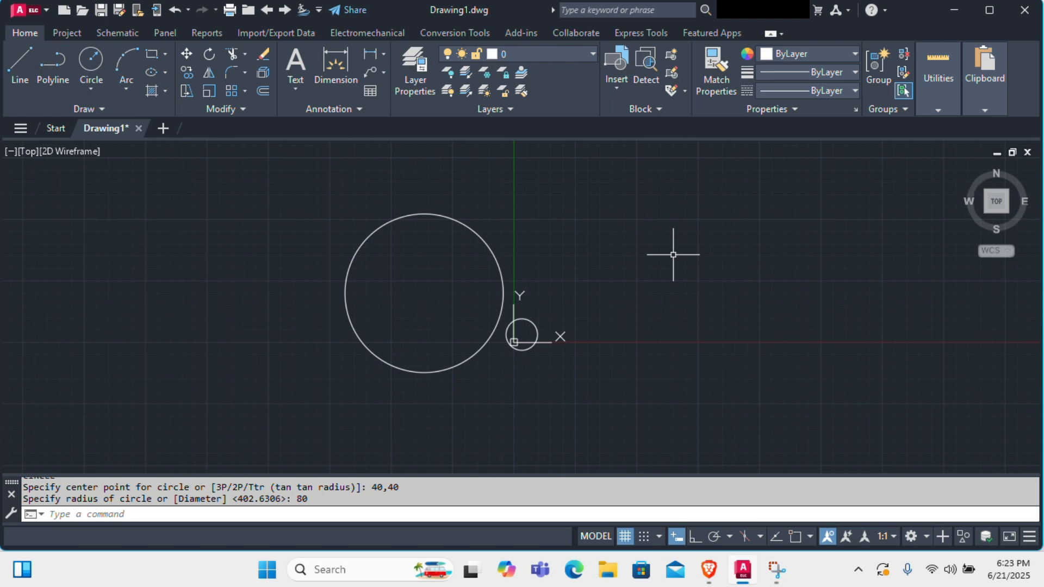
pyautogui.moveTo(673, 255); pyautogui.dragTo(526, 293, button='middle')
pyautogui.write('c')
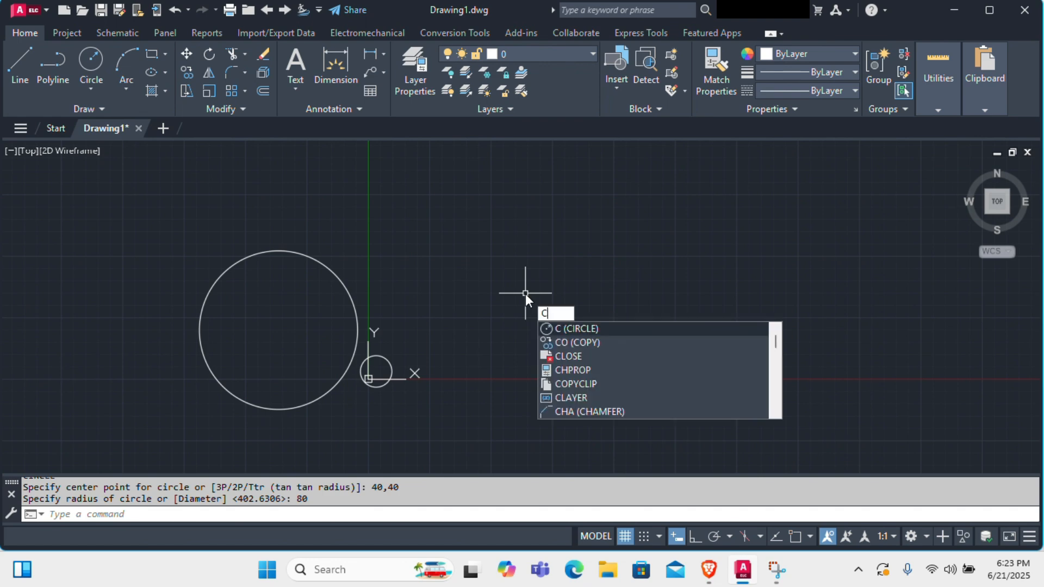
pyautogui.press('Return')
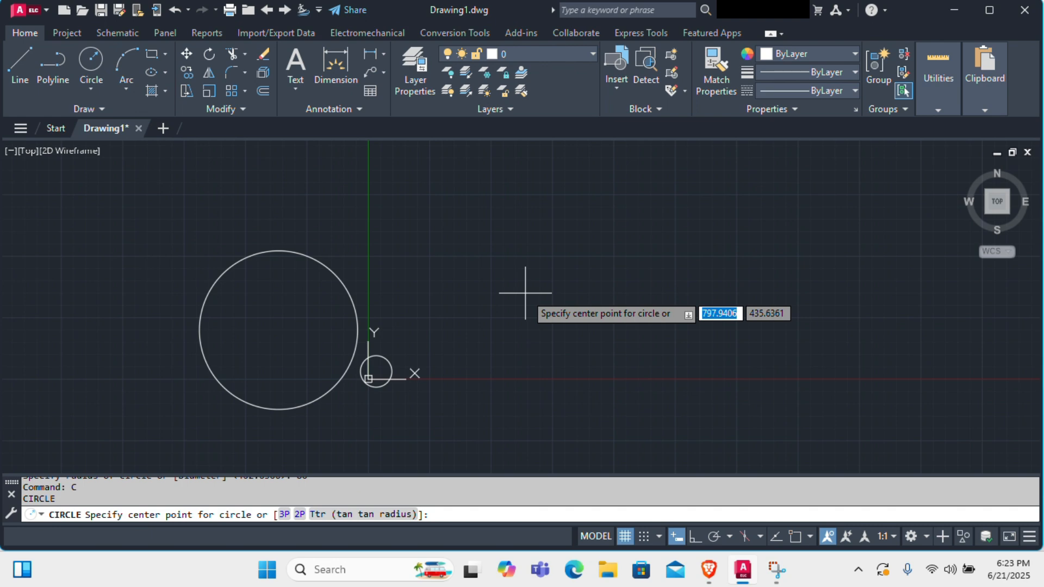
pyautogui.write('80')
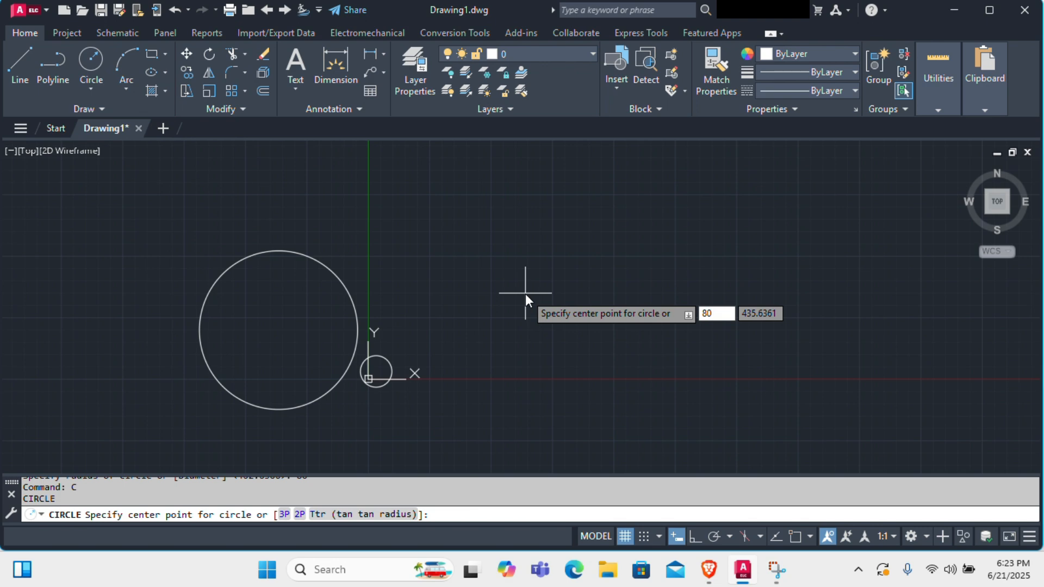
pyautogui.press('Tab')
pyautogui.write('80')
pyautogui.press('Return')
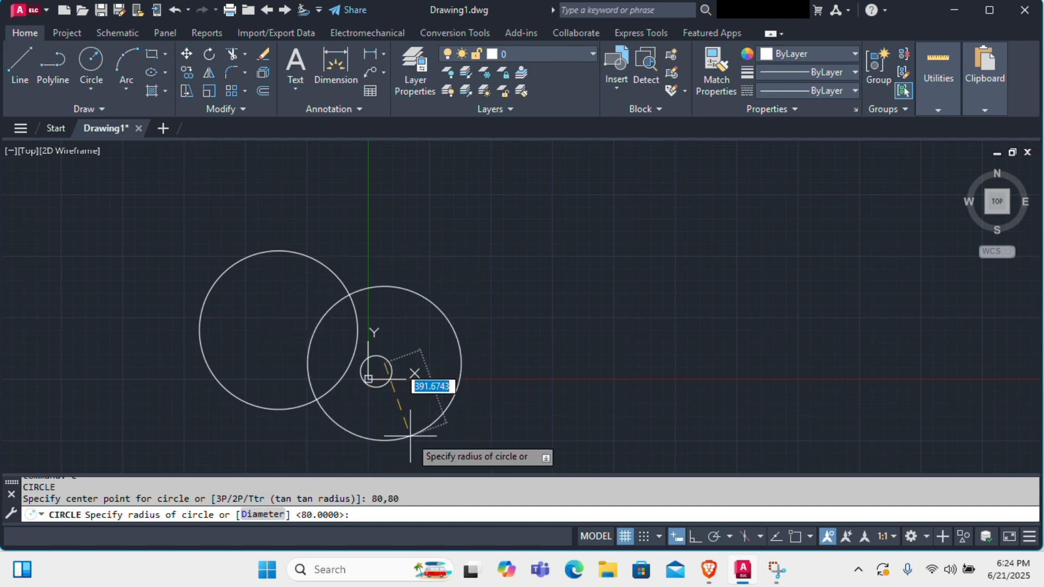
pyautogui.write('d')
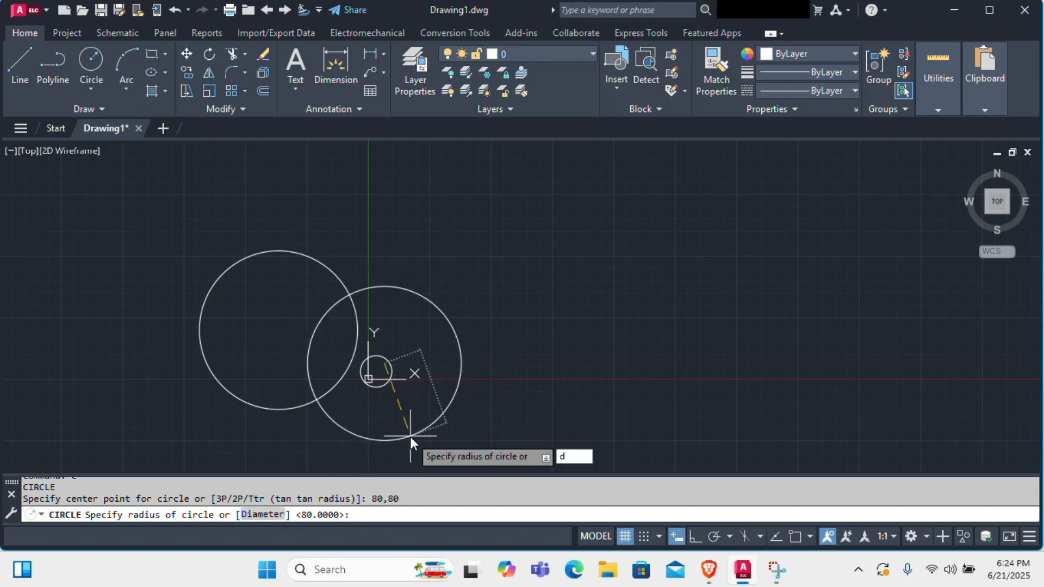
pyautogui.press('Return')
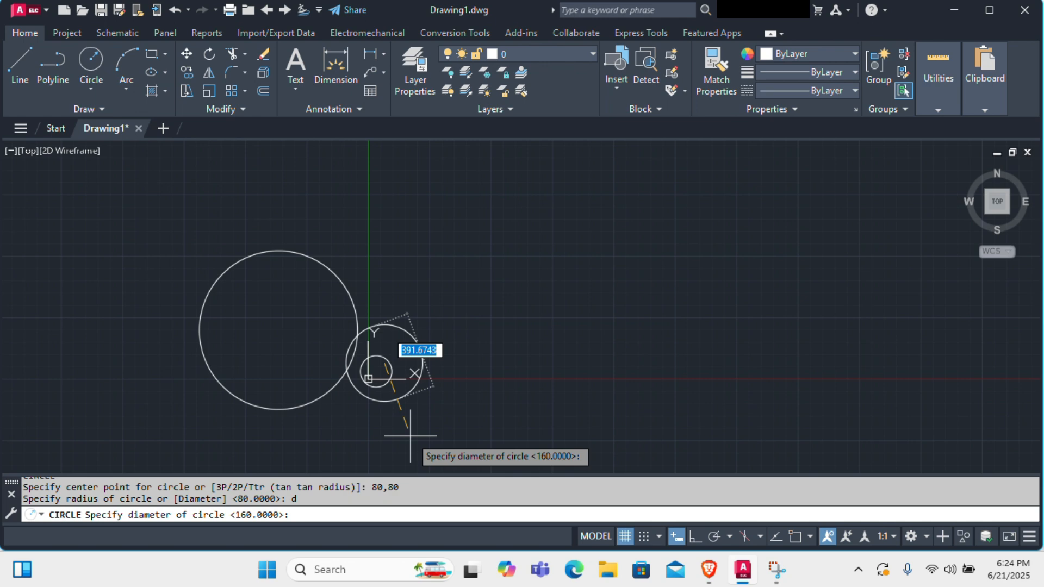
pyautogui.write('200')
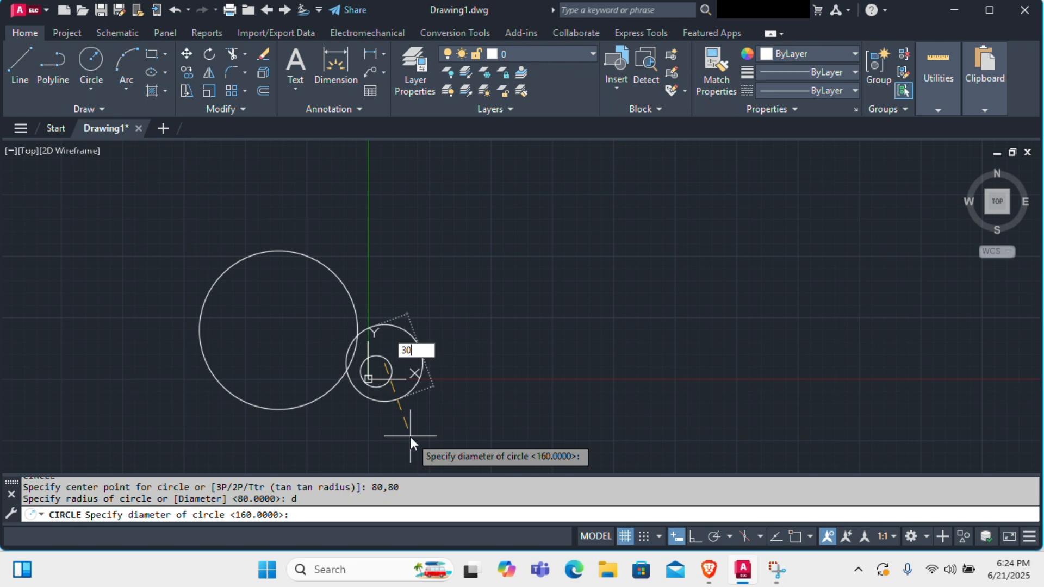
pyautogui.press('Return')
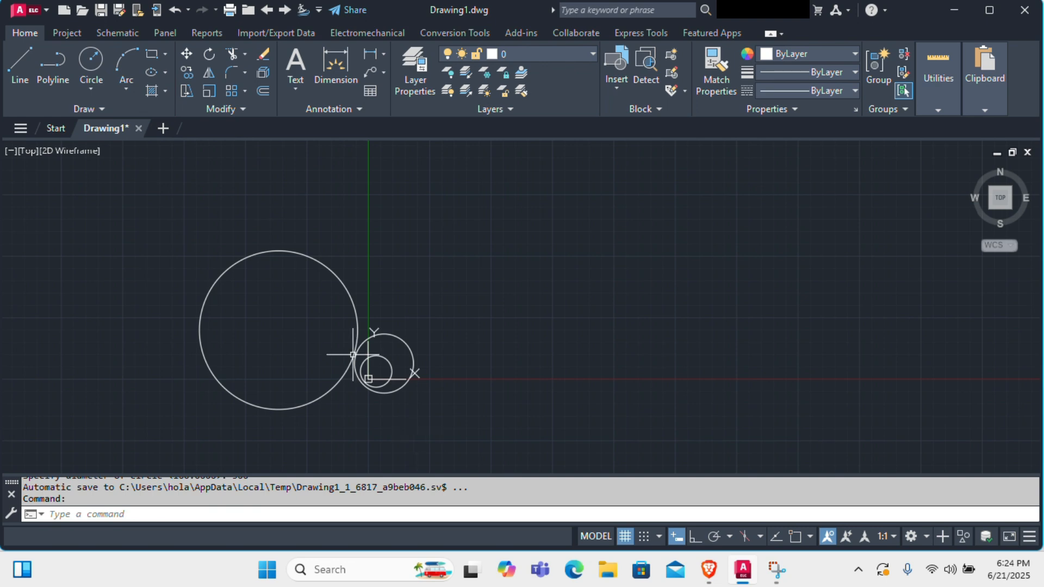
# Select all the circles in the drawing and erase them
pyautogui.scroll(2, 360, 351)
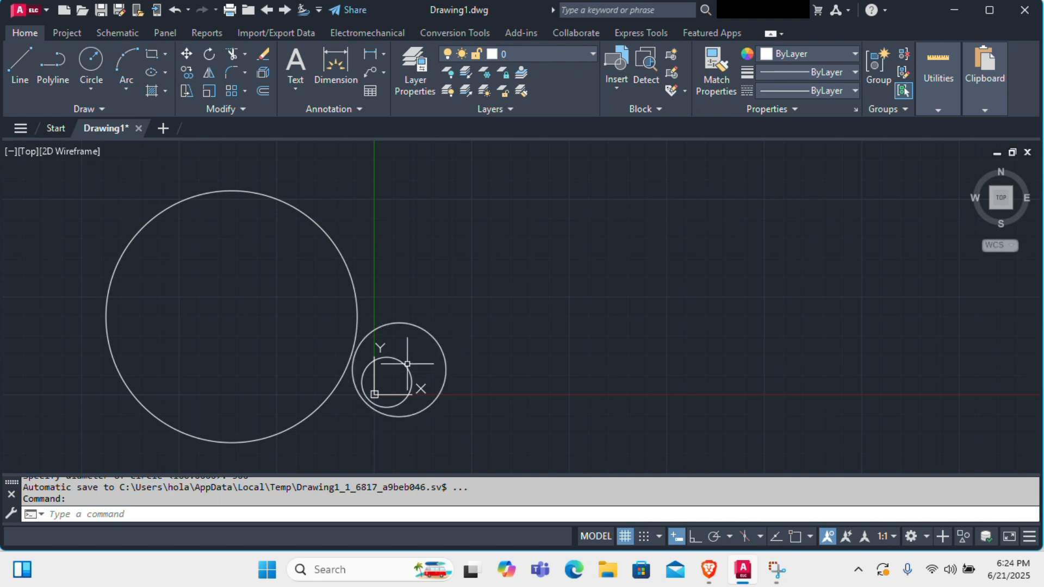
pyautogui.scroll(-1, 421, 314)
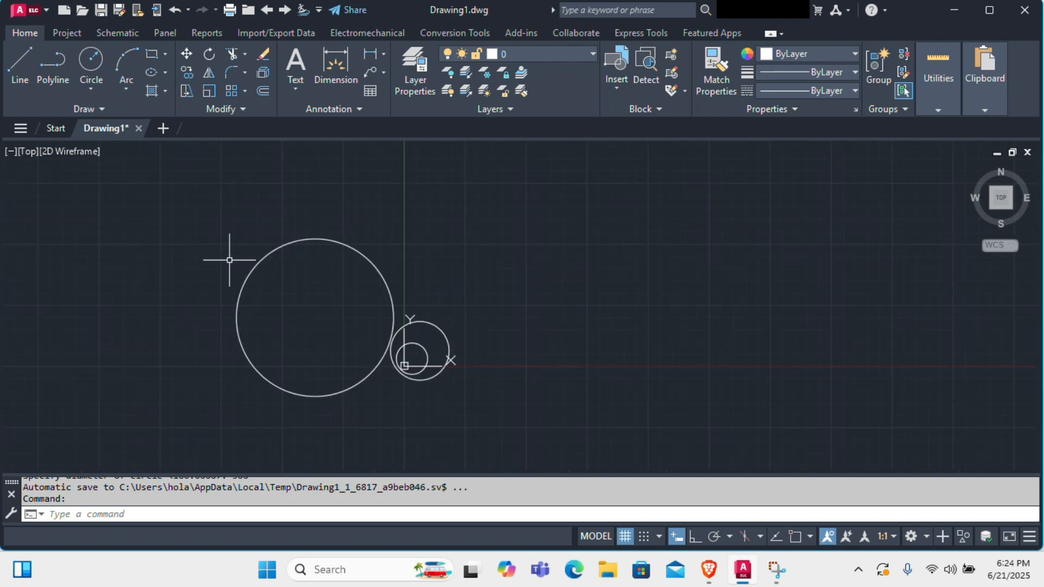
pyautogui.hotkey('ctrl', 'a')
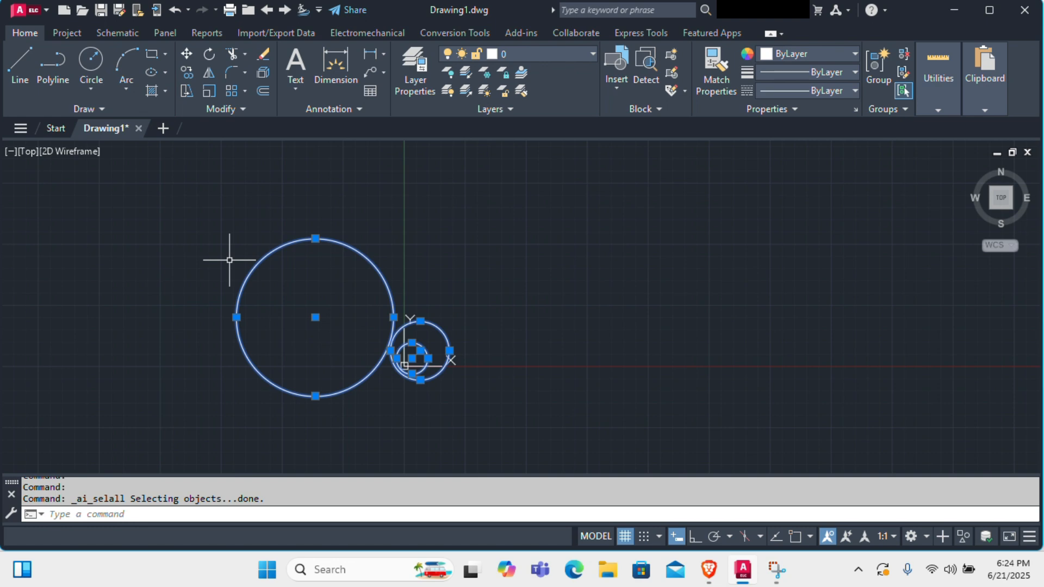
pyautogui.press('Delete')
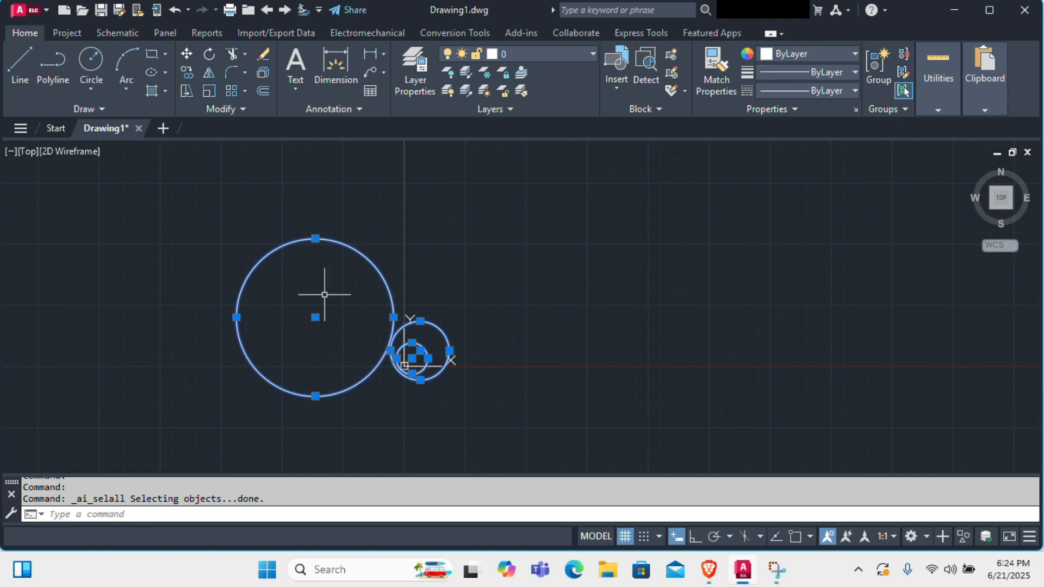
pyautogui.press('Delete')
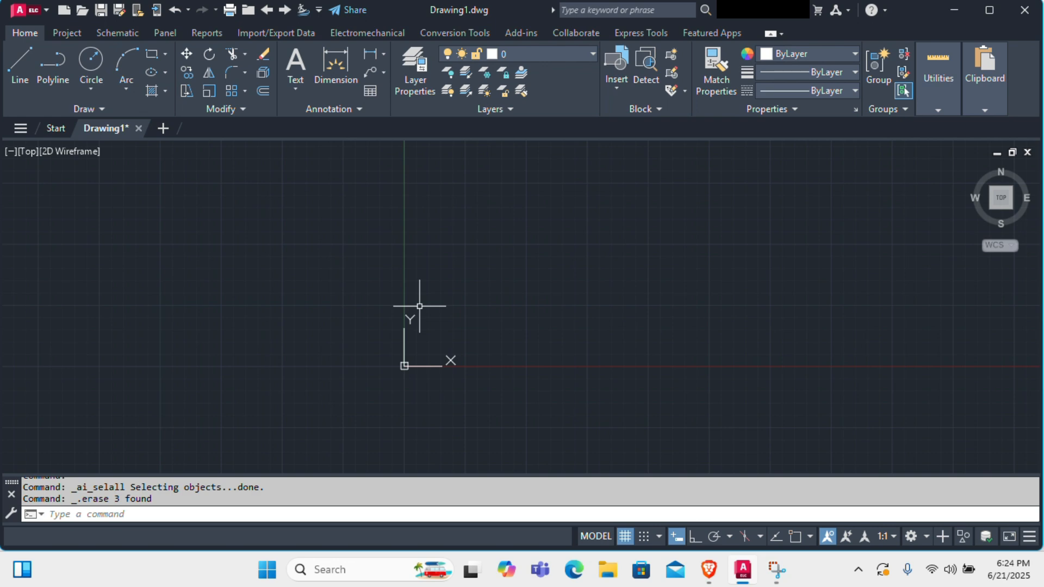
pyautogui.write('c')
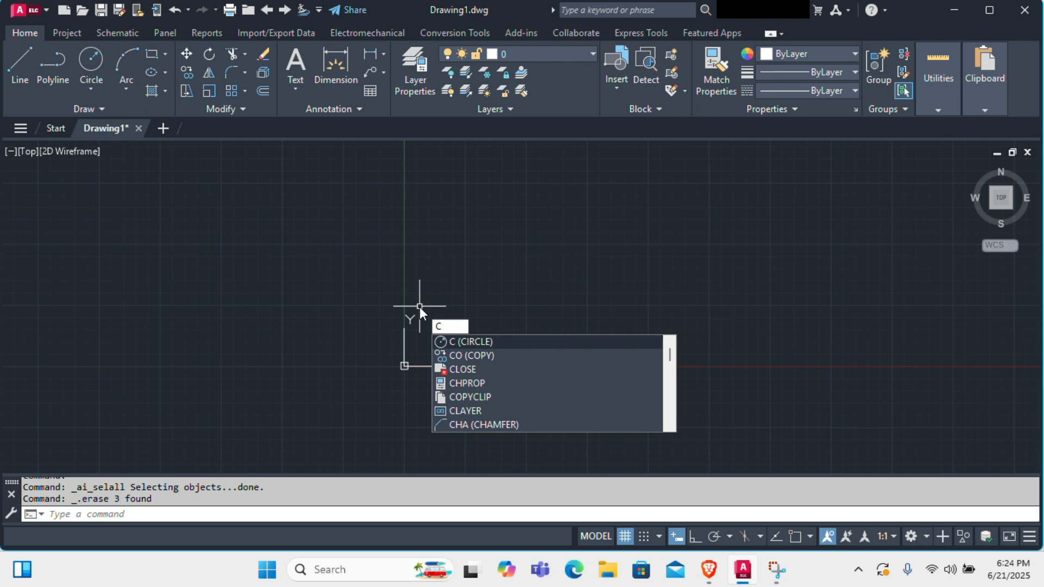
pyautogui.press('Return')
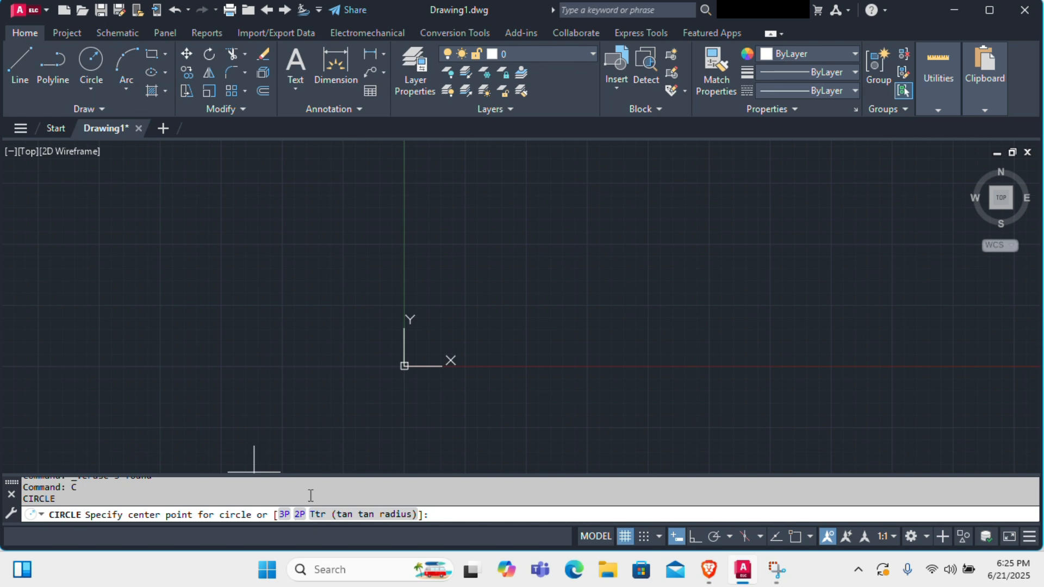
pyautogui.write('2p')
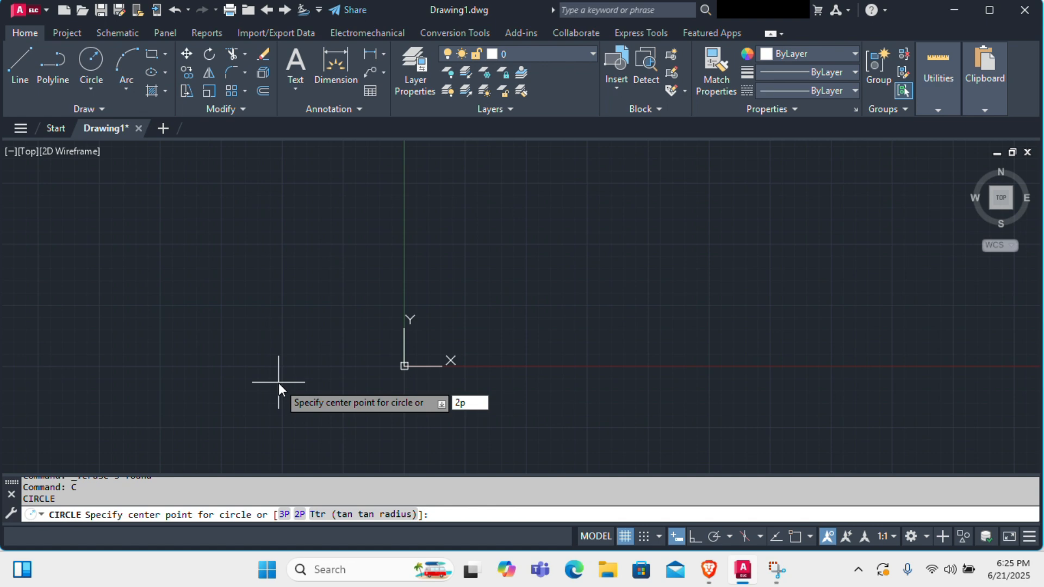
pyautogui.press('Return')
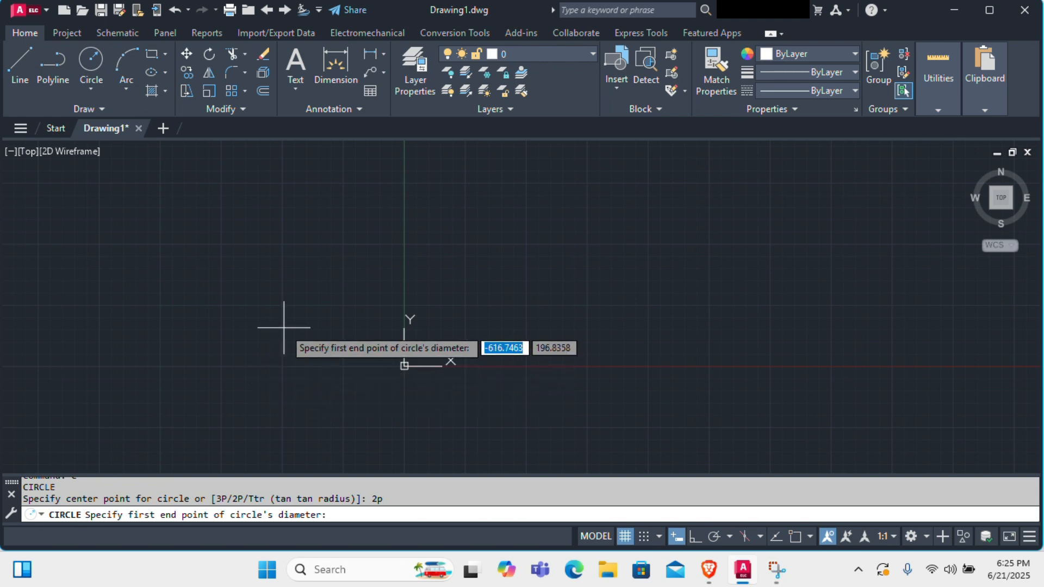
pyautogui.write('20,20')
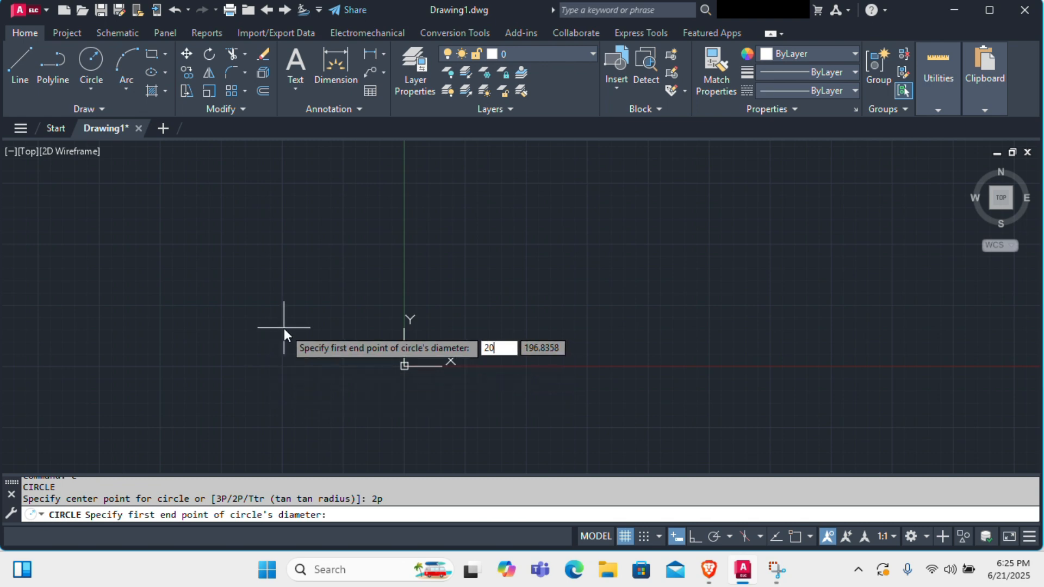
pyautogui.press('Return')
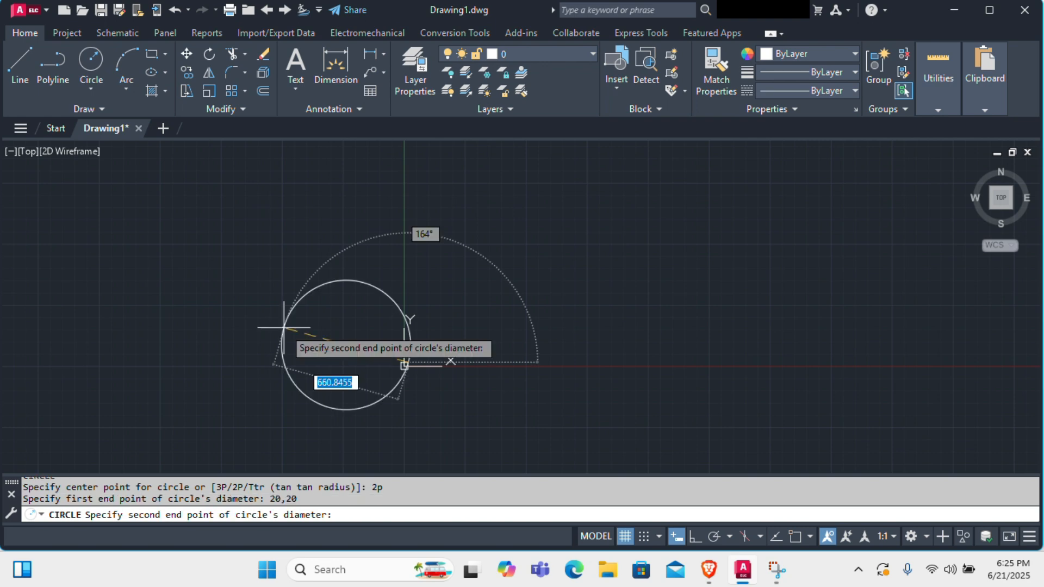
pyautogui.write('60')
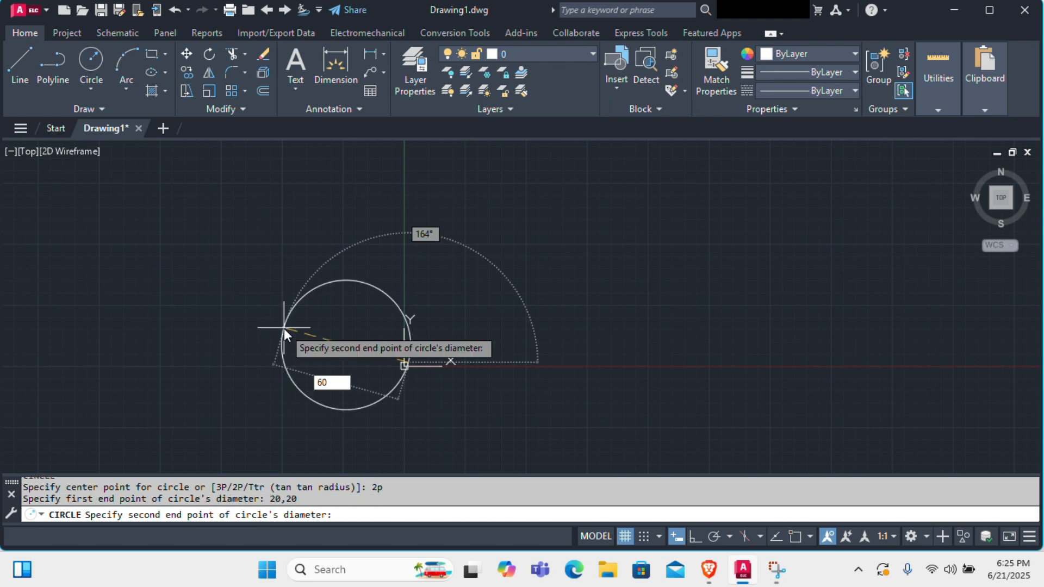
pyautogui.write(',60')
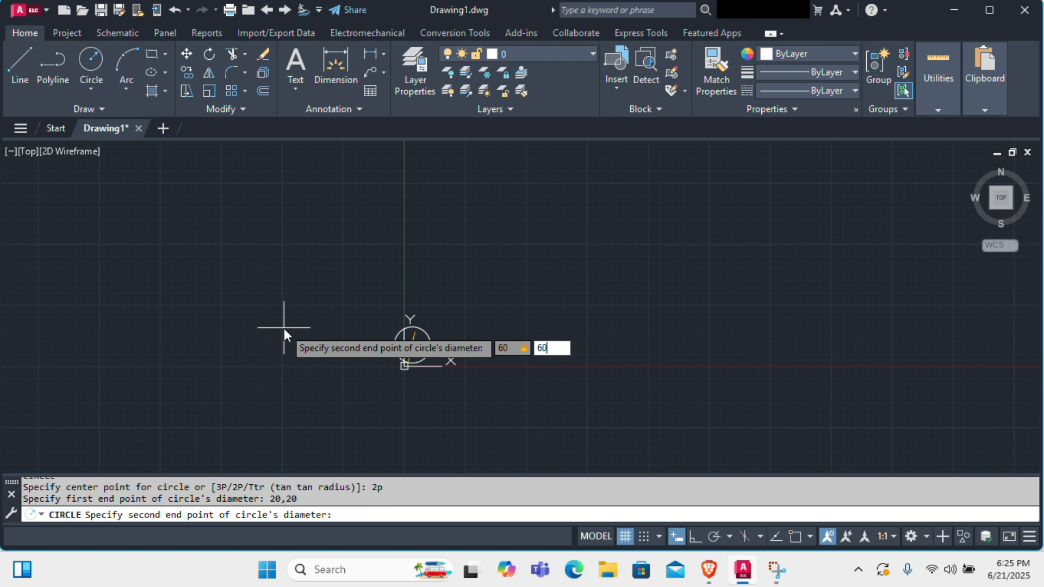
pyautogui.press('Return')
pyautogui.scroll(3, 365, 359)
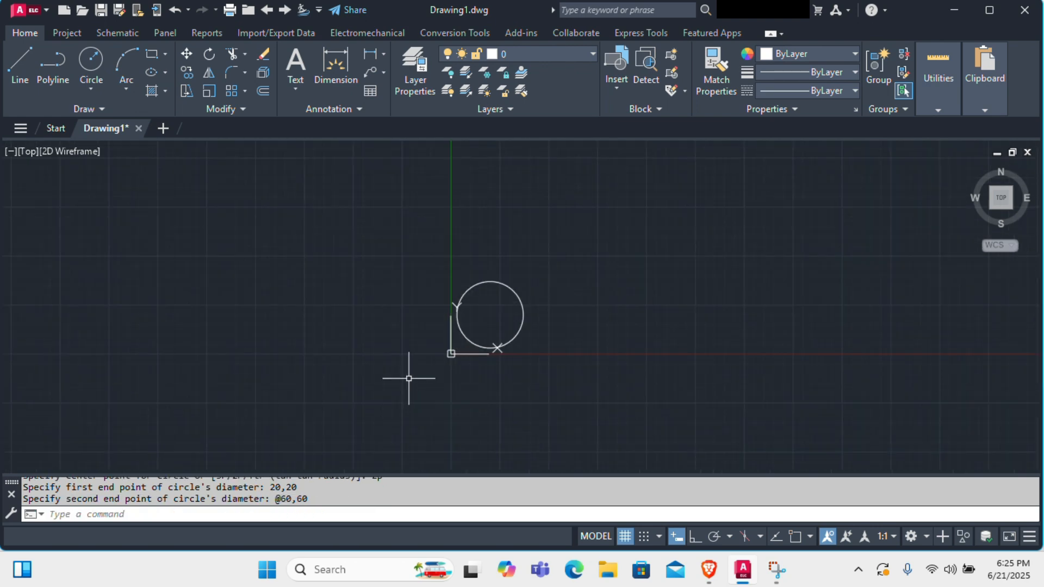
pyautogui.scroll(3, 517, 303)
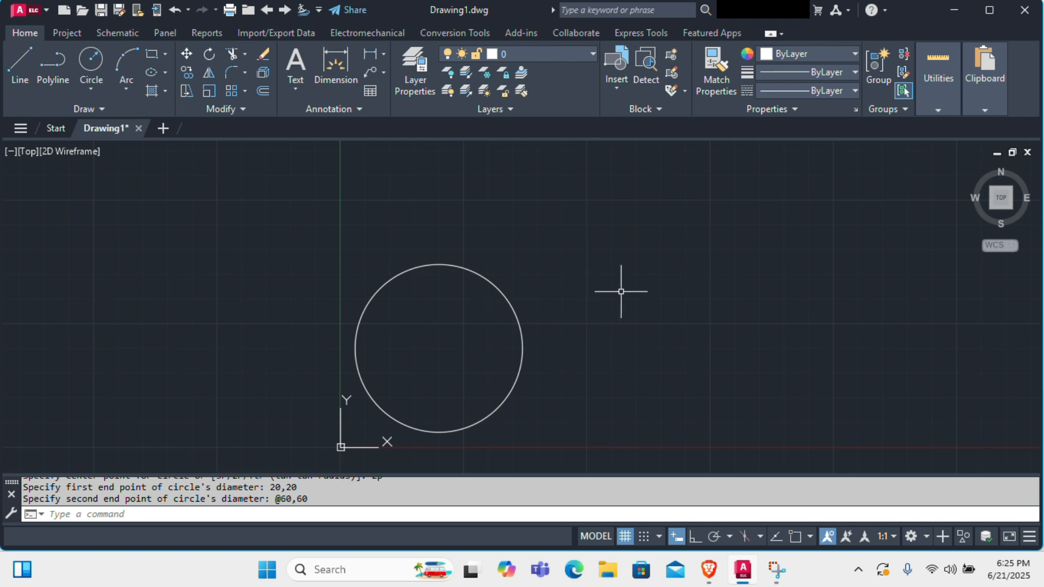
pyautogui.scroll(-2, 601, 289)
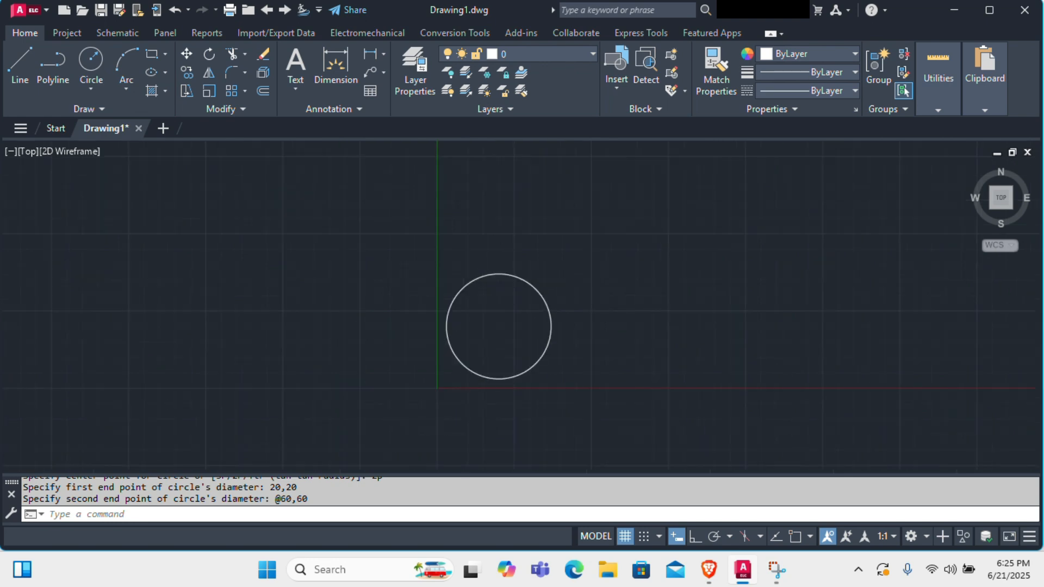
pyautogui.scroll(-2, 602, 286)
pyautogui.moveTo(664, 315); pyautogui.dragTo(478, 365, button='middle')
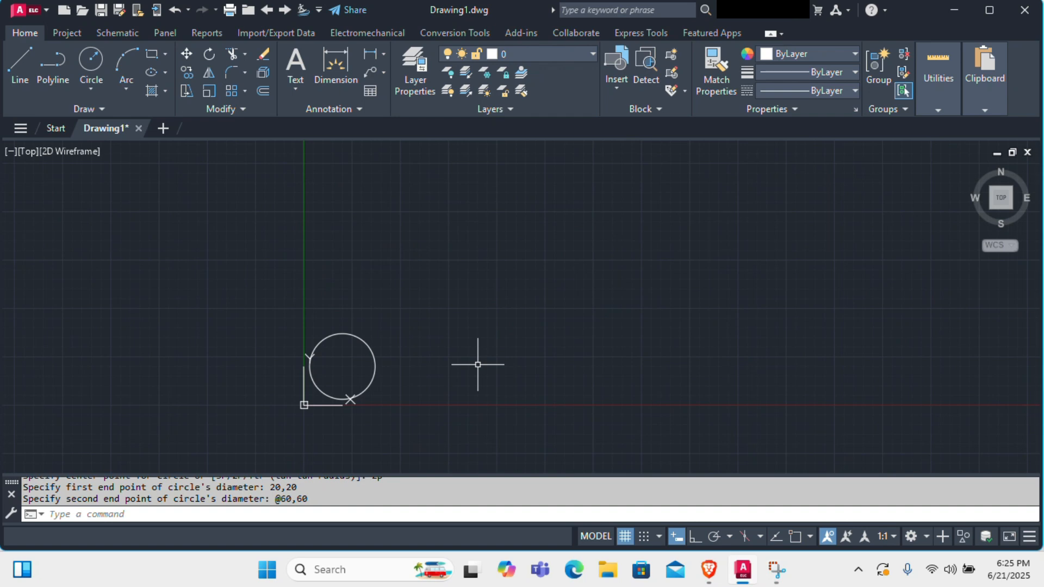
pyautogui.write('C')
pyautogui.press('Return')
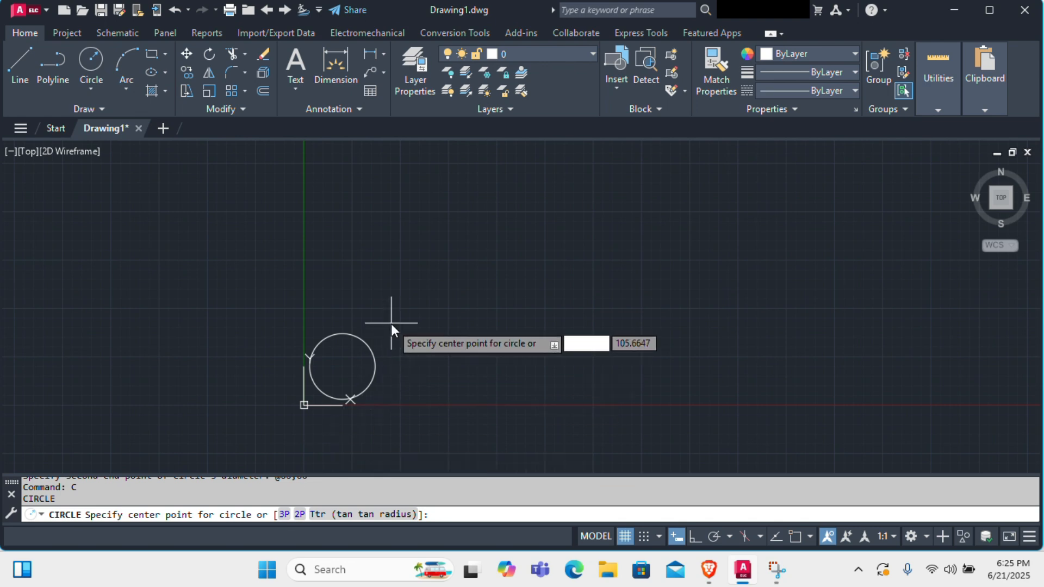
pyautogui.write('3p')
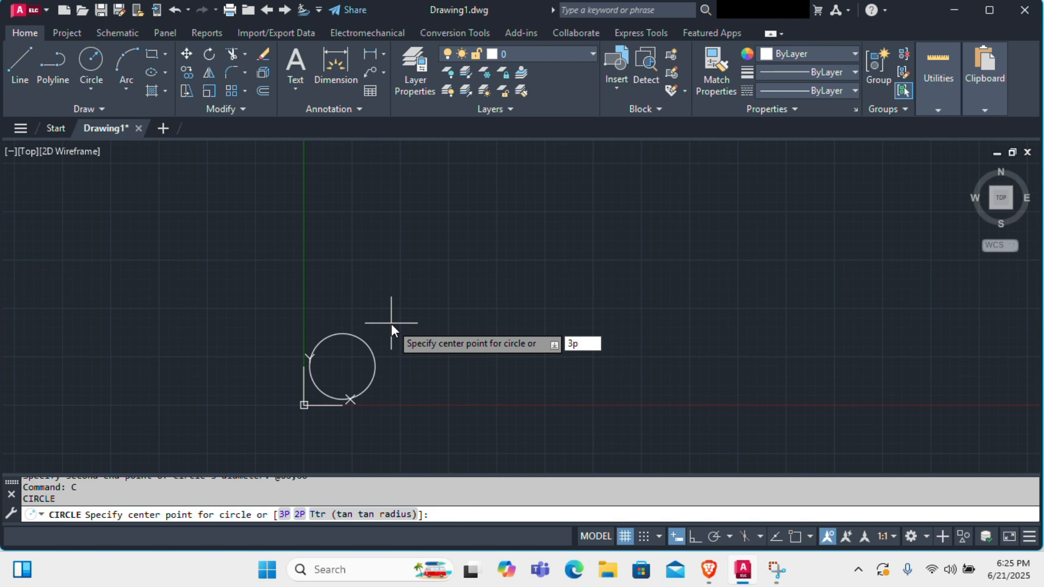
pyautogui.press('Return')
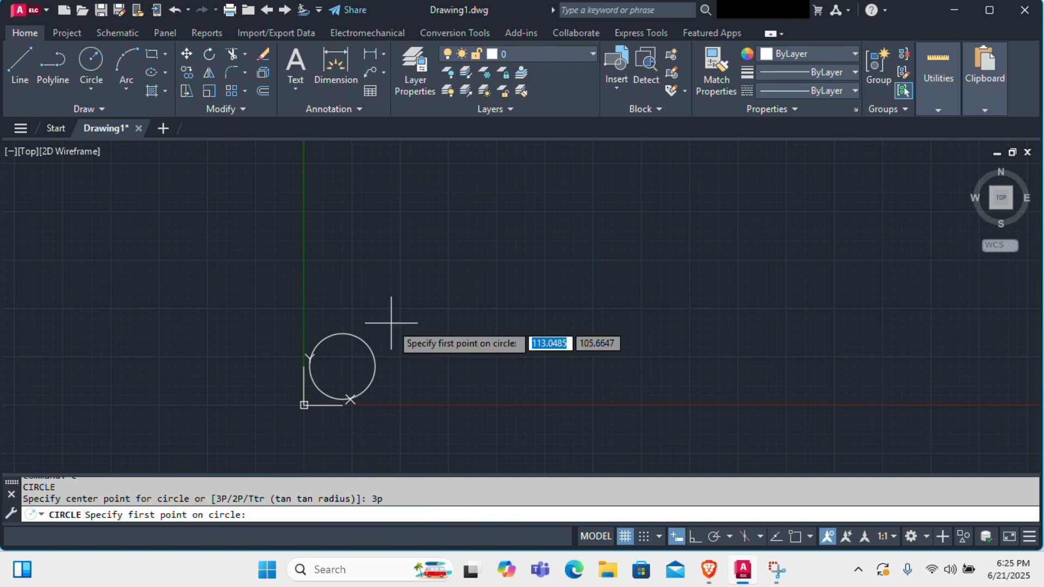
pyautogui.write('90')
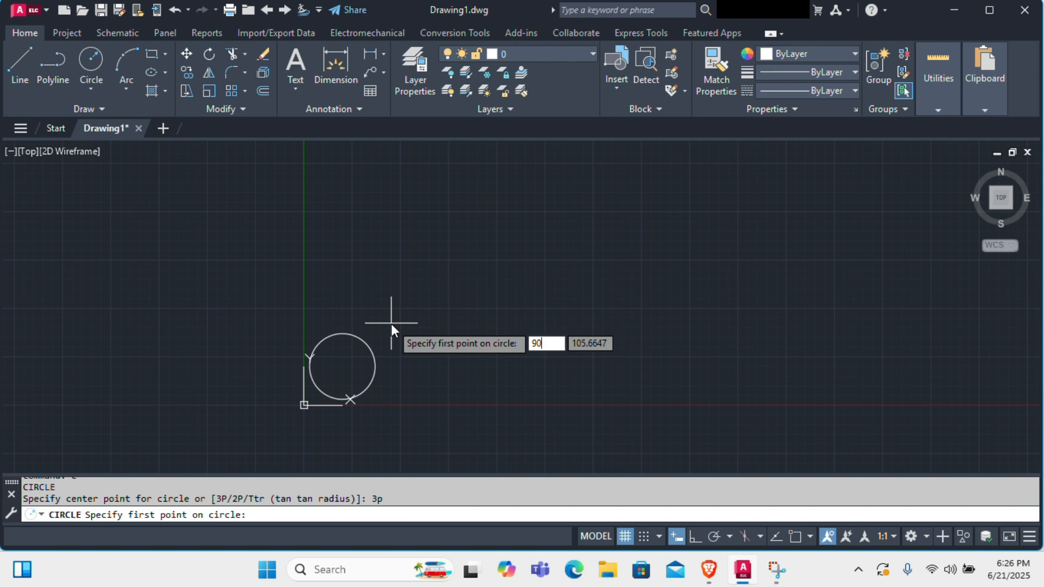
pyautogui.press('Tab')
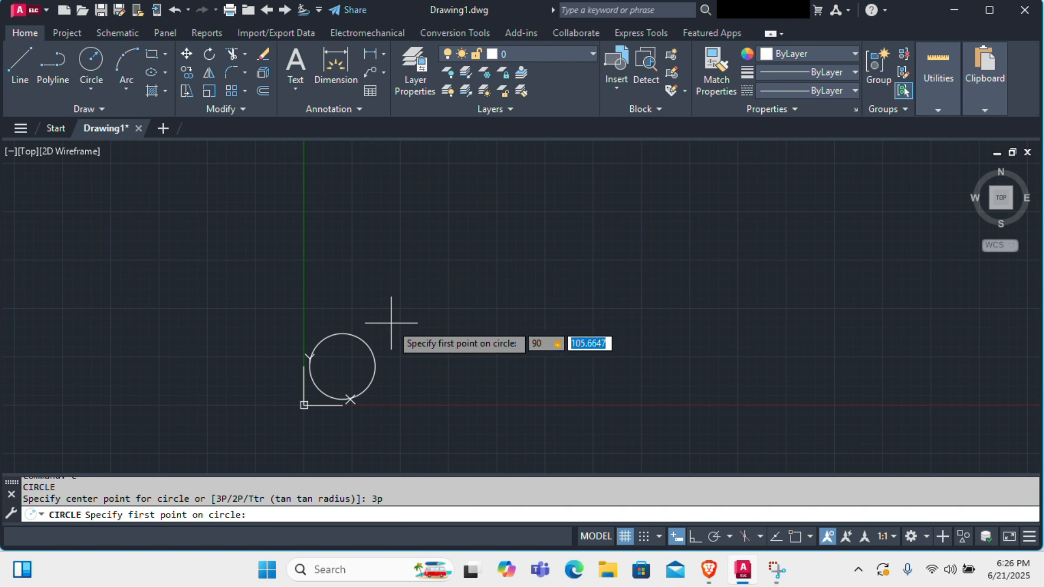
pyautogui.write('90')
pyautogui.press('Return')
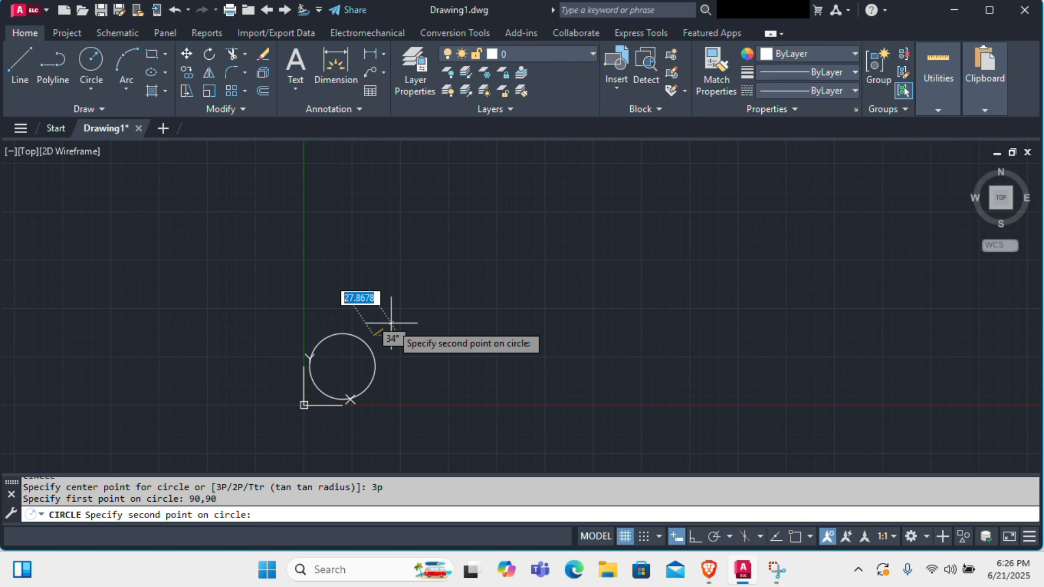
pyautogui.write('180')
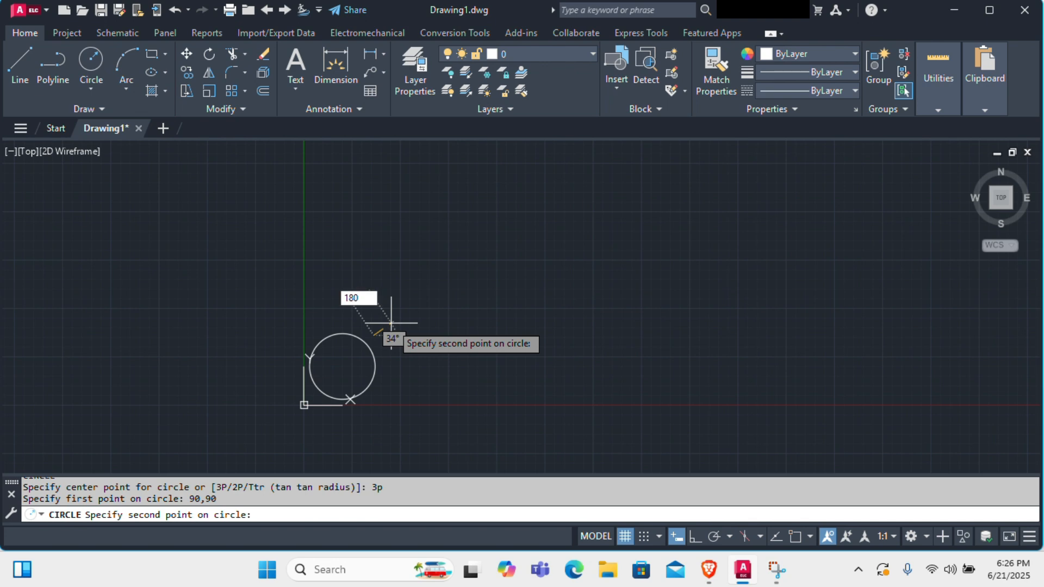
pyautogui.press('Tab')
pyautogui.write('180')
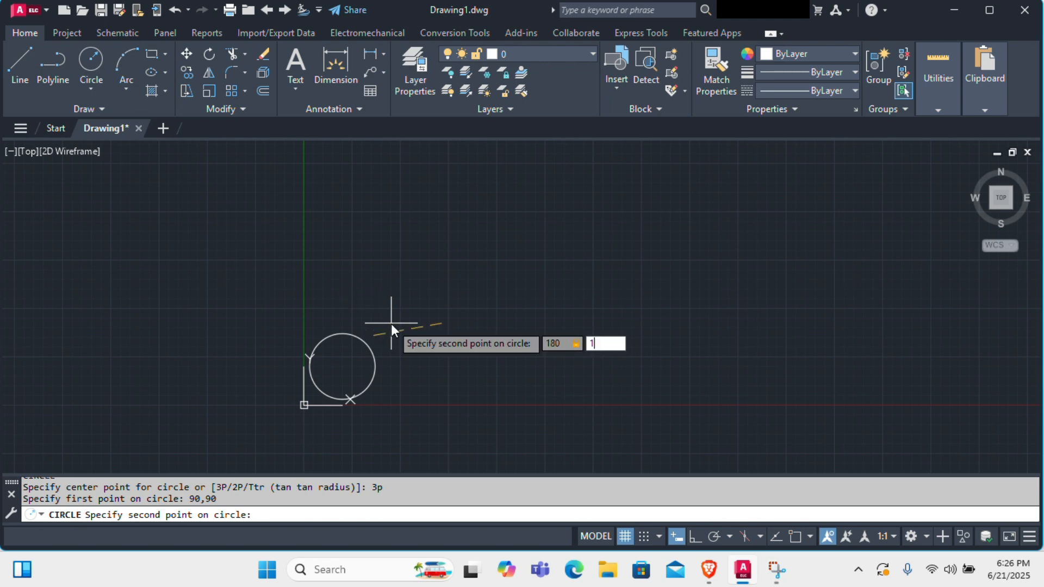
pyautogui.press('Return')
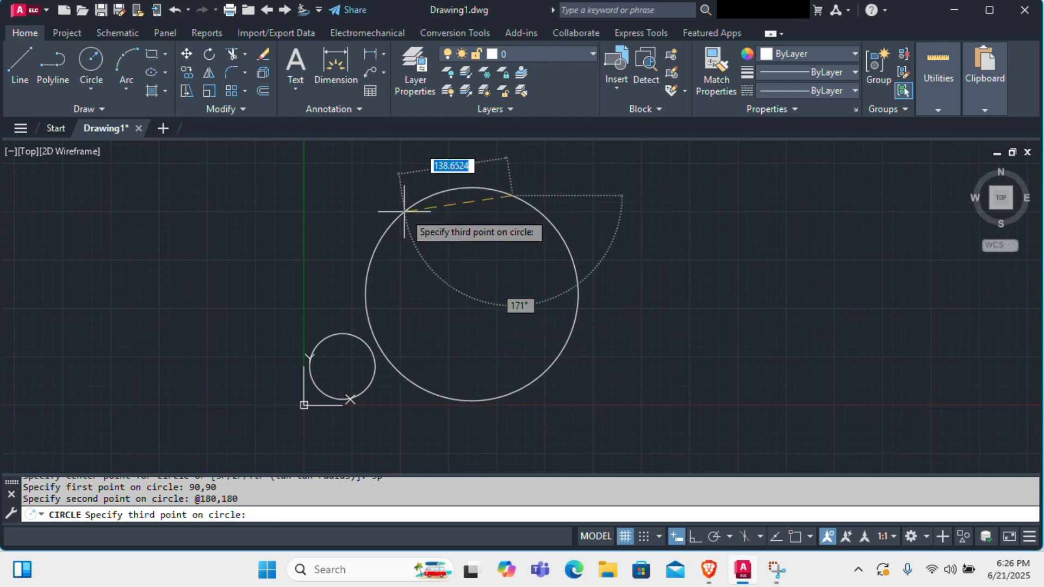
pyautogui.click(347, 226)
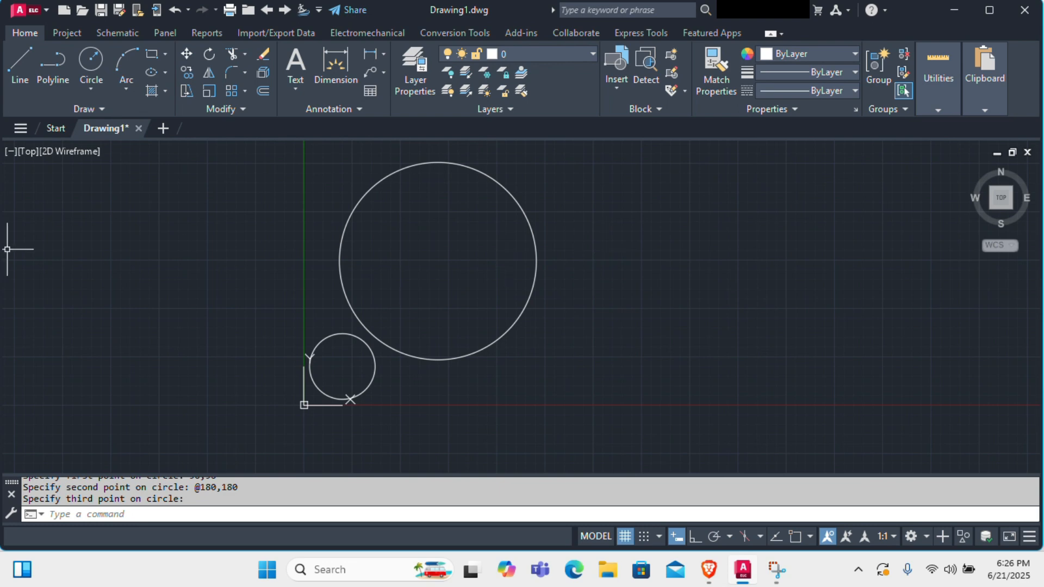
# Draw two connected freehand lines right of the circles, rising to a sharp upper corner, then descending steeply below the X axis
pyautogui.scroll(-2, 478, 236)
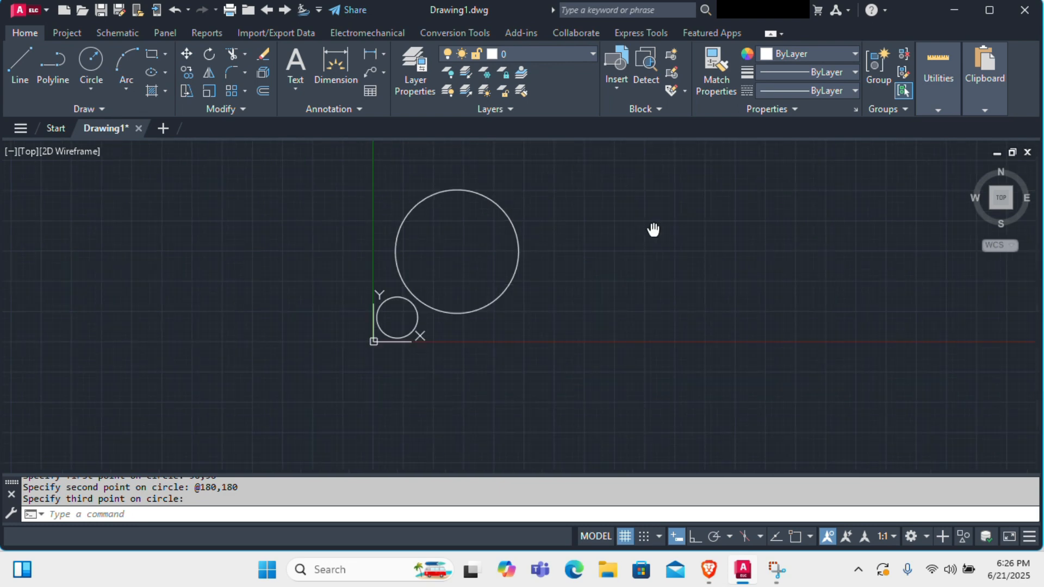
pyautogui.moveTo(653, 230)
pyautogui.mouseDown(button='middle')
pyautogui.moveTo(522, 292)
pyautogui.moveTo(422, 296)
pyautogui.mouseUp(button='middle')
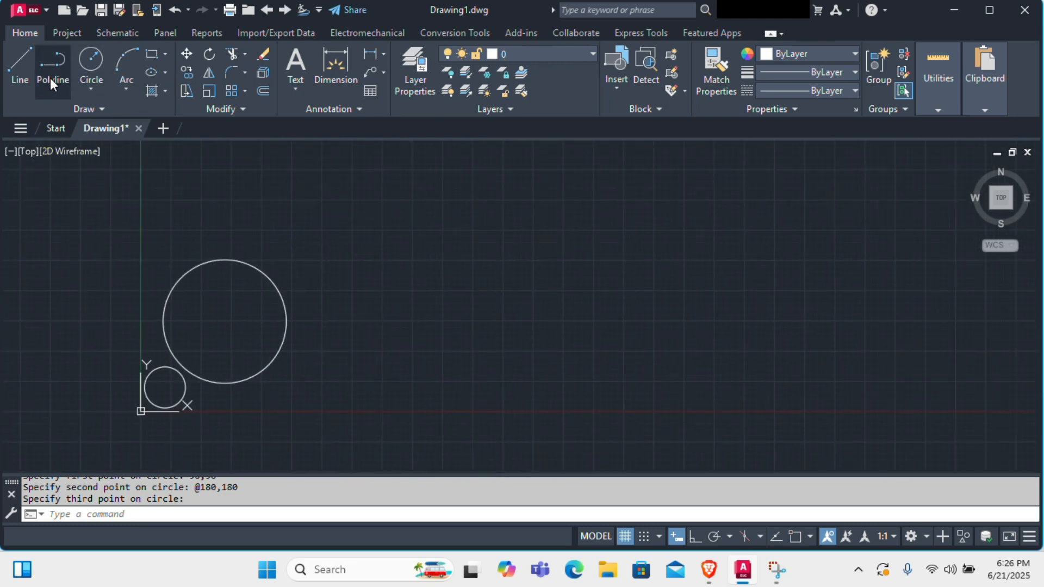
pyautogui.click(20, 76)
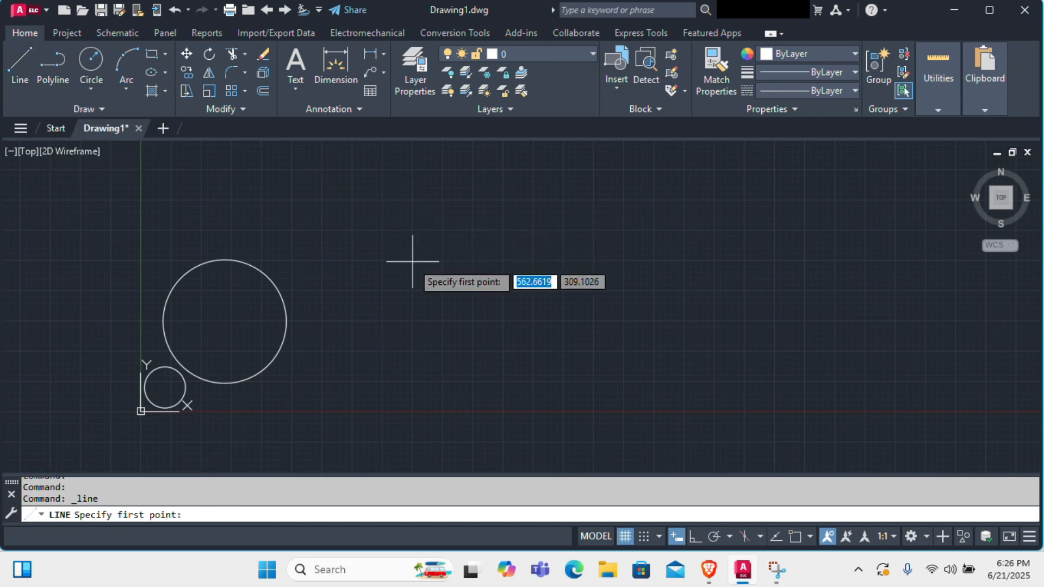
pyautogui.click(393, 281)
pyautogui.click(654, 167)
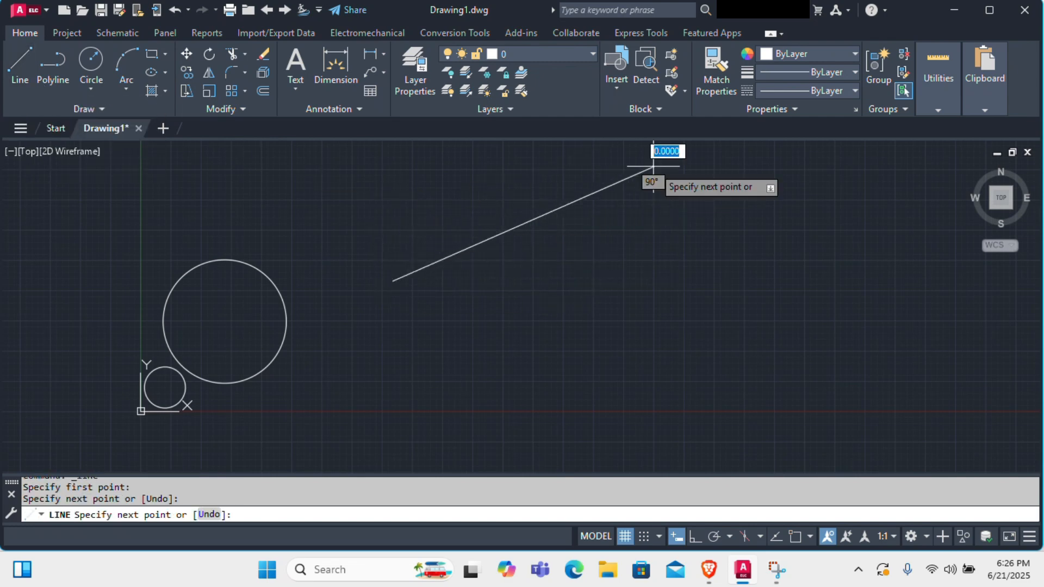
pyautogui.click(577, 433)
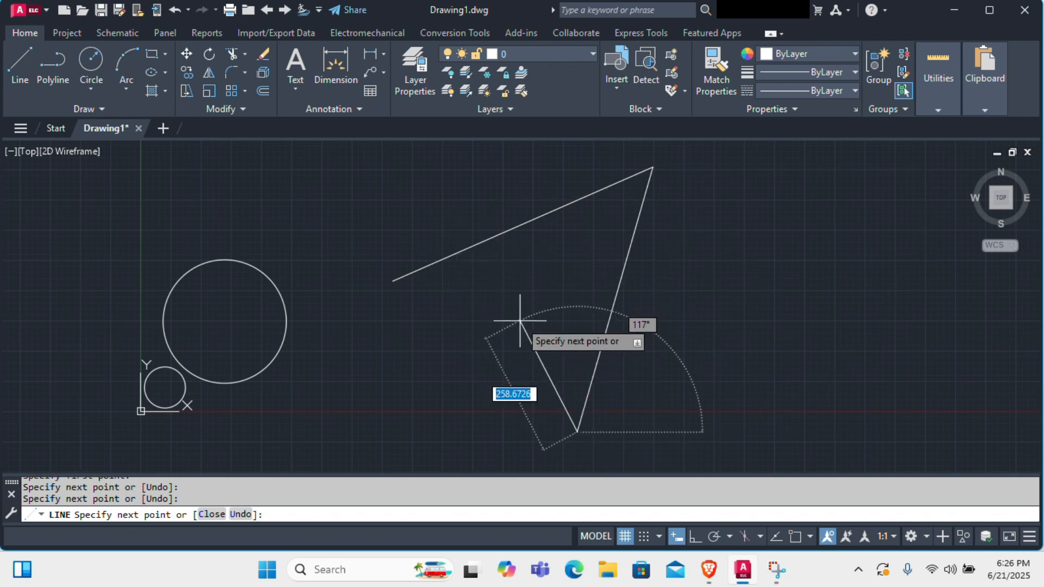
pyautogui.press('Escape')
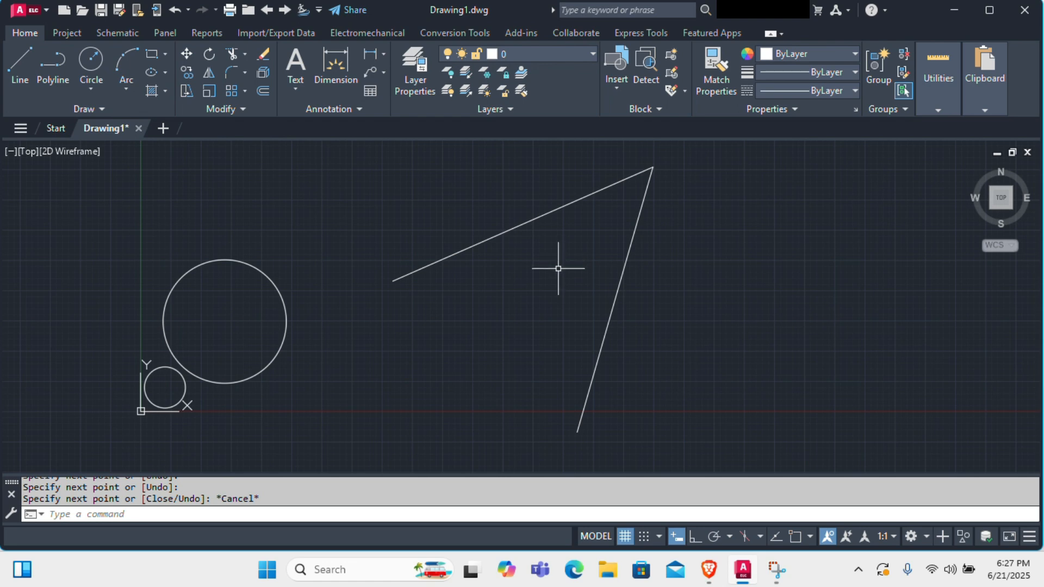
# Draw a circle tangent to both lines with a radius of 75, using the Ttr (tan tan radius) option
pyautogui.write('c')
pyautogui.press('Return')
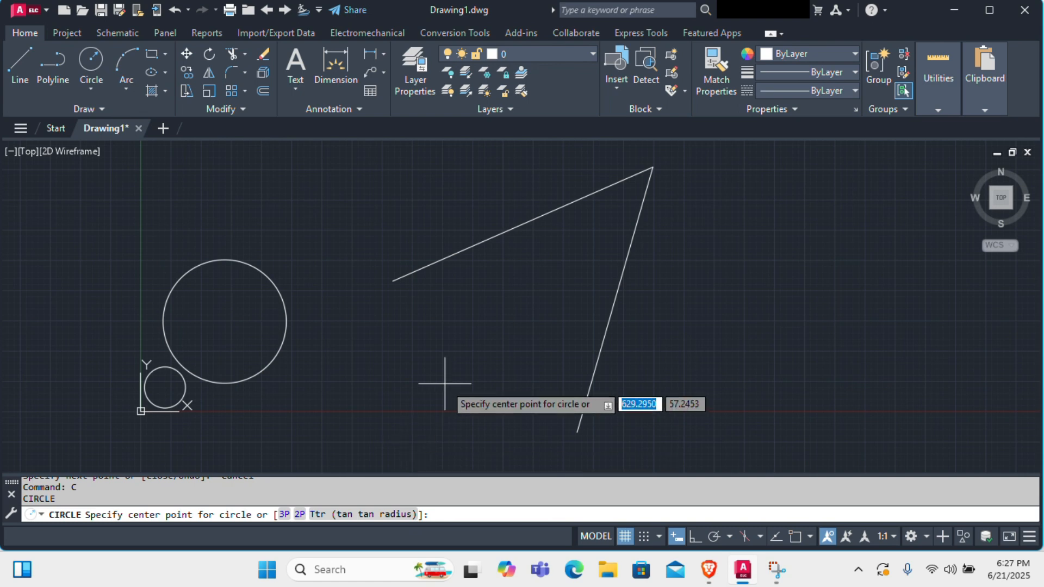
pyautogui.write('t')
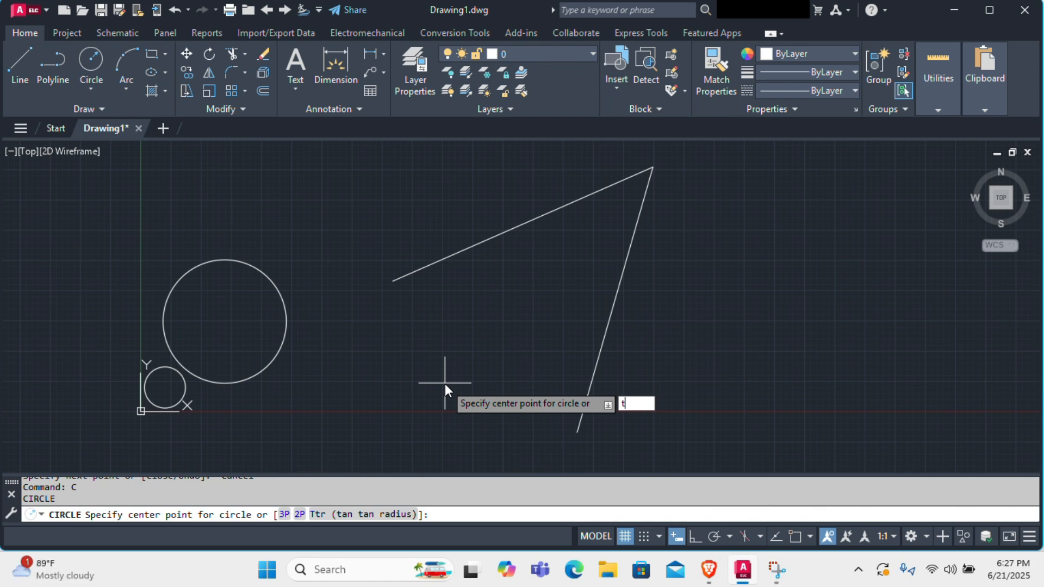
pyautogui.press('Return')
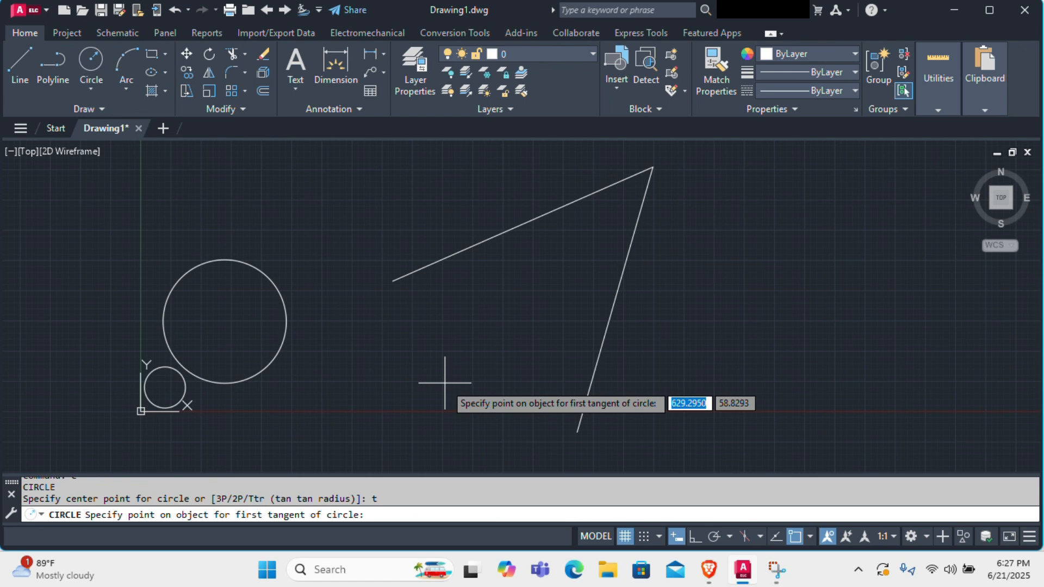
pyautogui.click(505, 229)
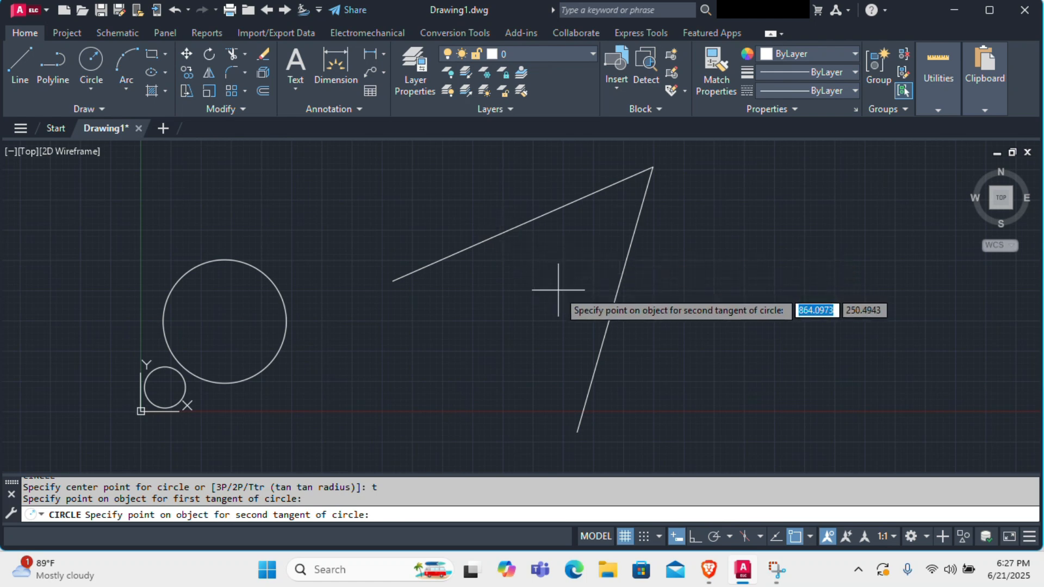
pyautogui.click(608, 331)
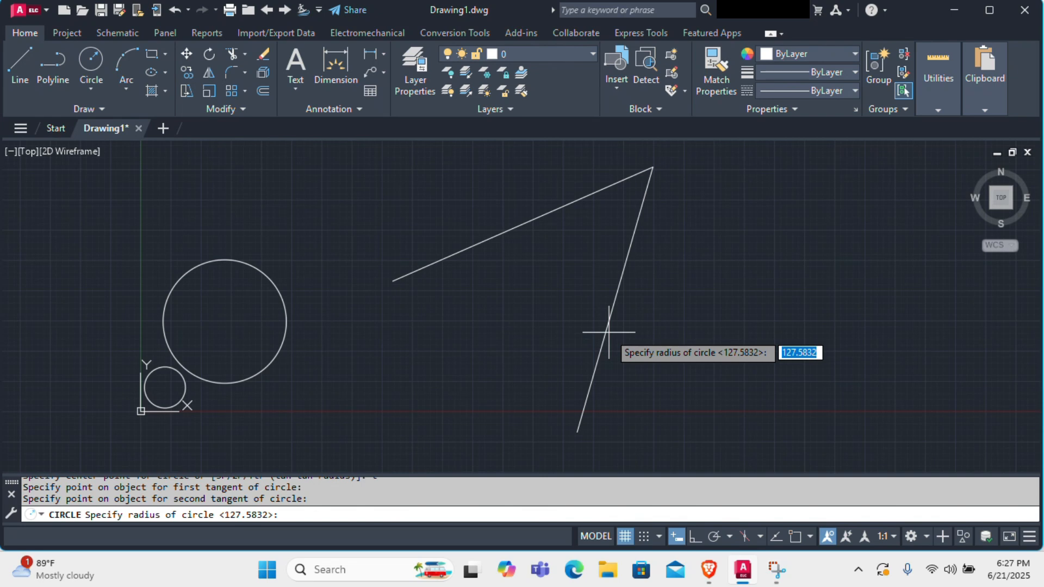
pyautogui.write('7')
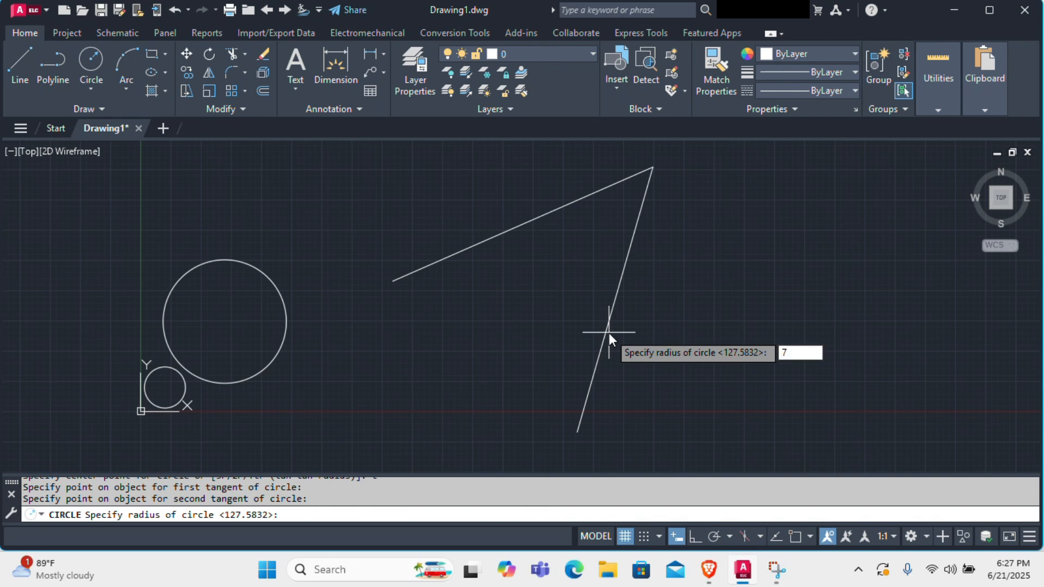
pyautogui.write('5')
pyautogui.press('Return')
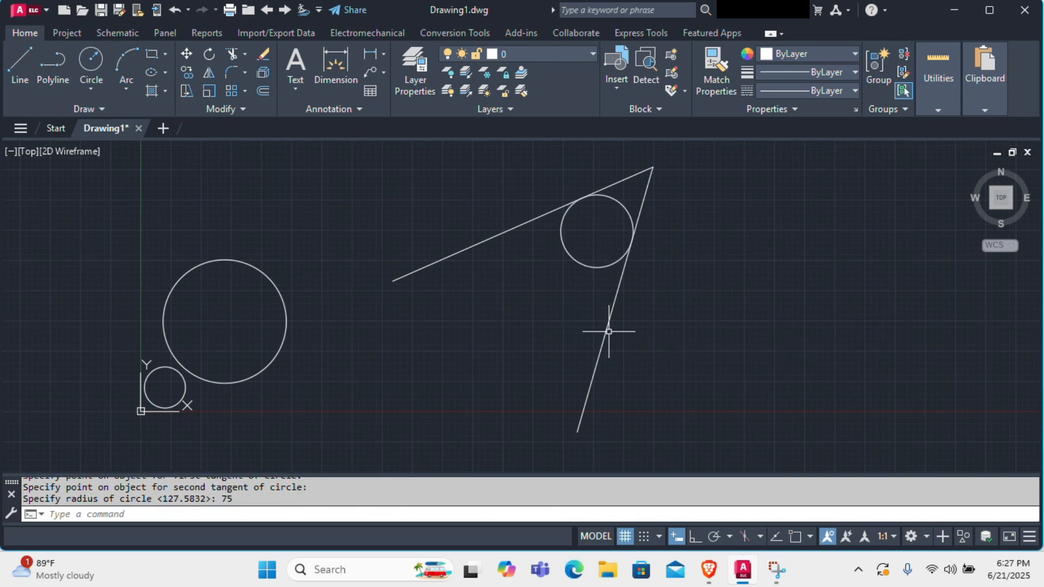
# Draw a freehand rectangle to the right of the two lines and tangent circle, above the X axis, about twice as wide as high
pyautogui.scroll(2, 661, 201)
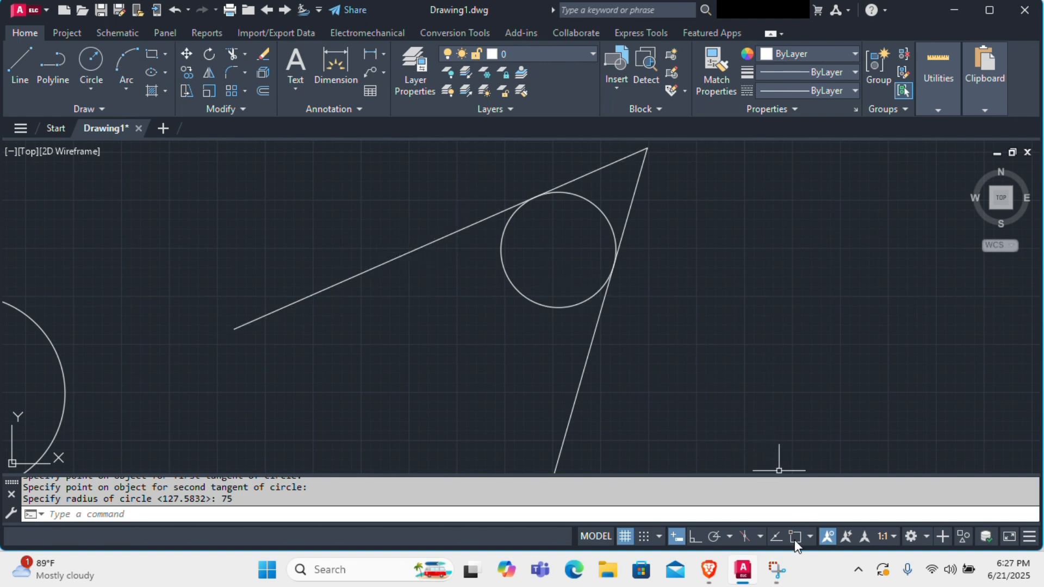
pyautogui.scroll(-2, 726, 291)
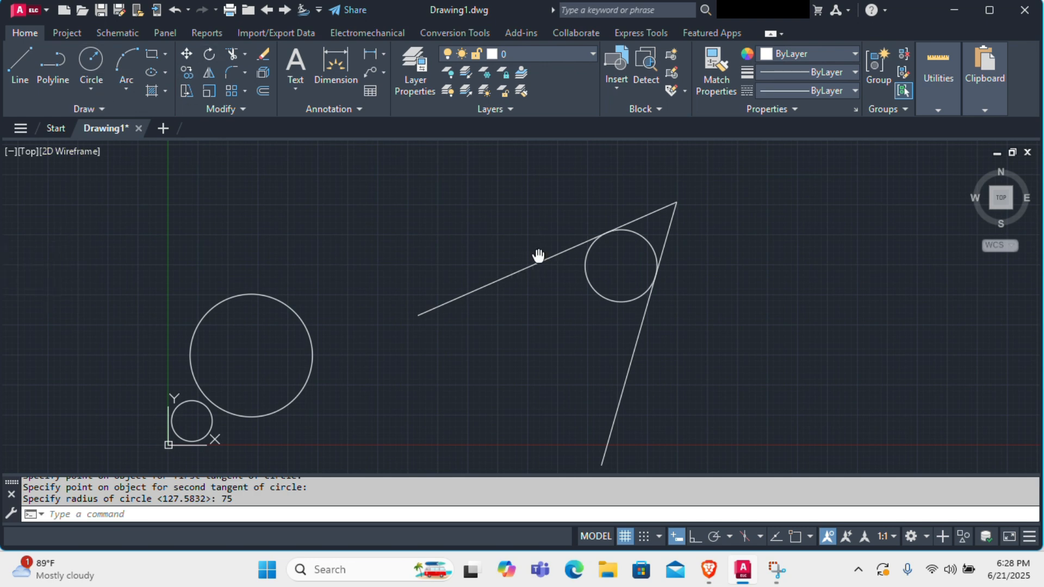
pyautogui.moveTo(538, 255)
pyautogui.mouseDown(button='middle')
pyautogui.moveTo(435, 282)
pyautogui.moveTo(247, 291)
pyautogui.moveTo(186, 250)
pyautogui.mouseUp(button='middle')
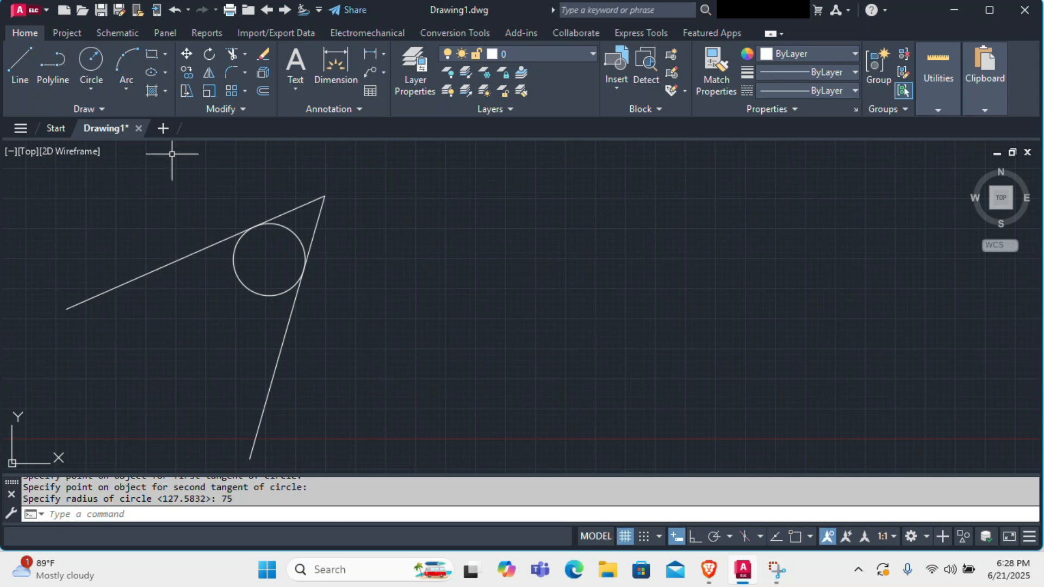
pyautogui.click(152, 55)
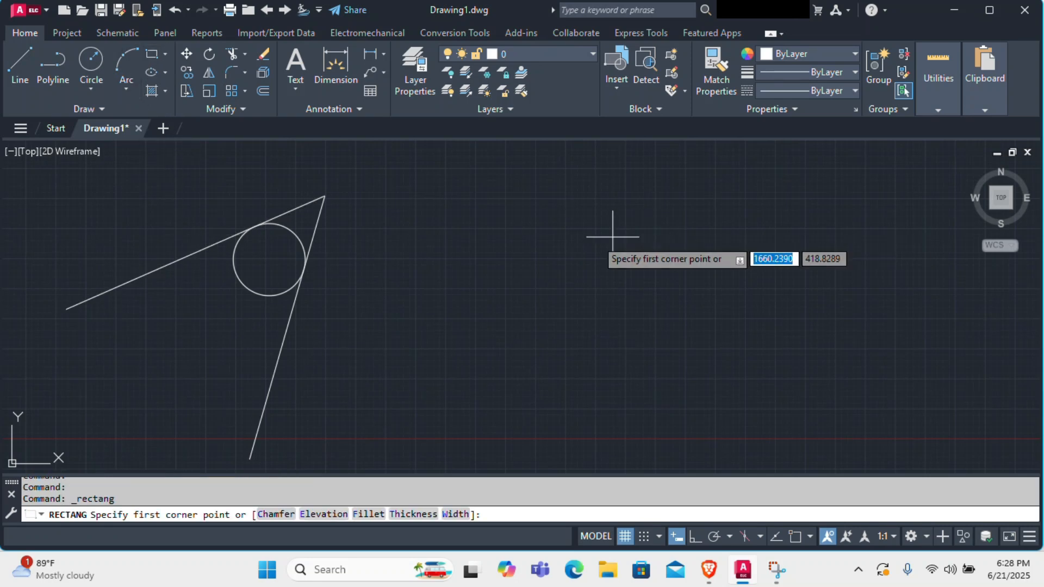
pyautogui.click(494, 234)
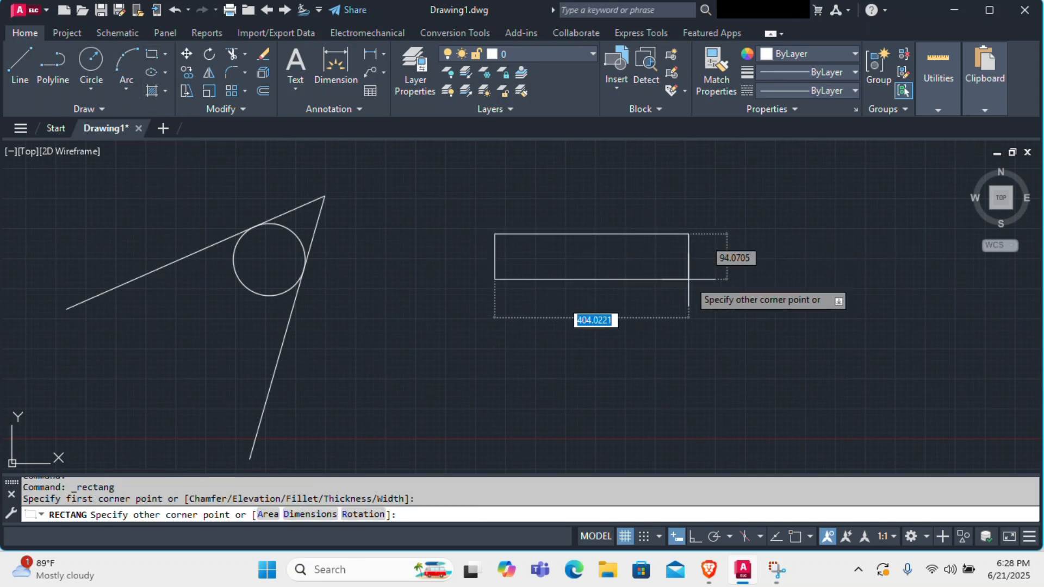
pyautogui.click(901, 428)
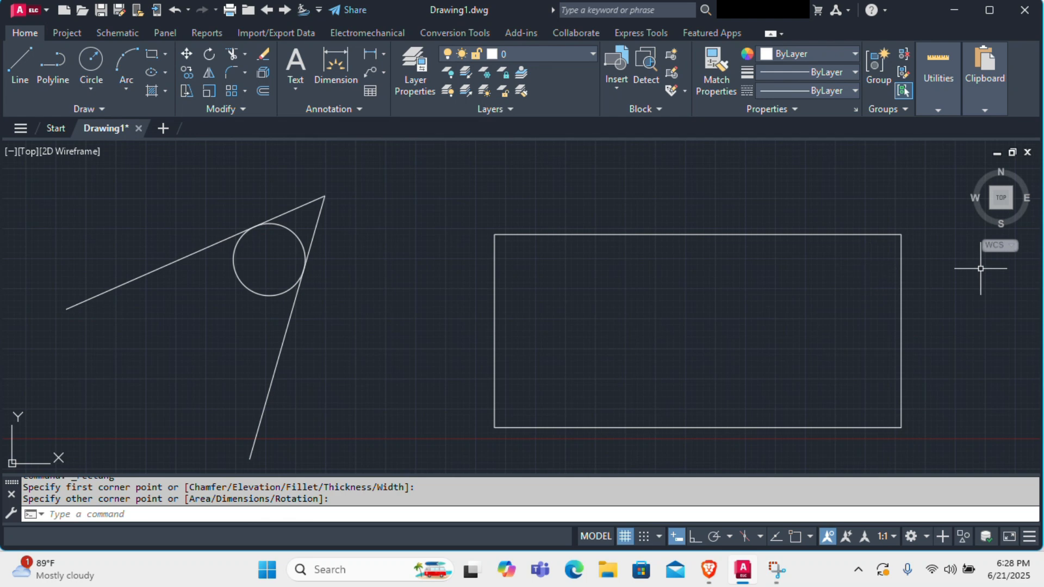
# Start a circle with the 3P (three-point) option and turn object snap on while its first point is pending
pyautogui.moveTo(967, 284)
pyautogui.mouseDown(button='middle')
pyautogui.moveTo(729, 270)
pyautogui.moveTo(750, 290)
pyautogui.mouseUp(button='middle')
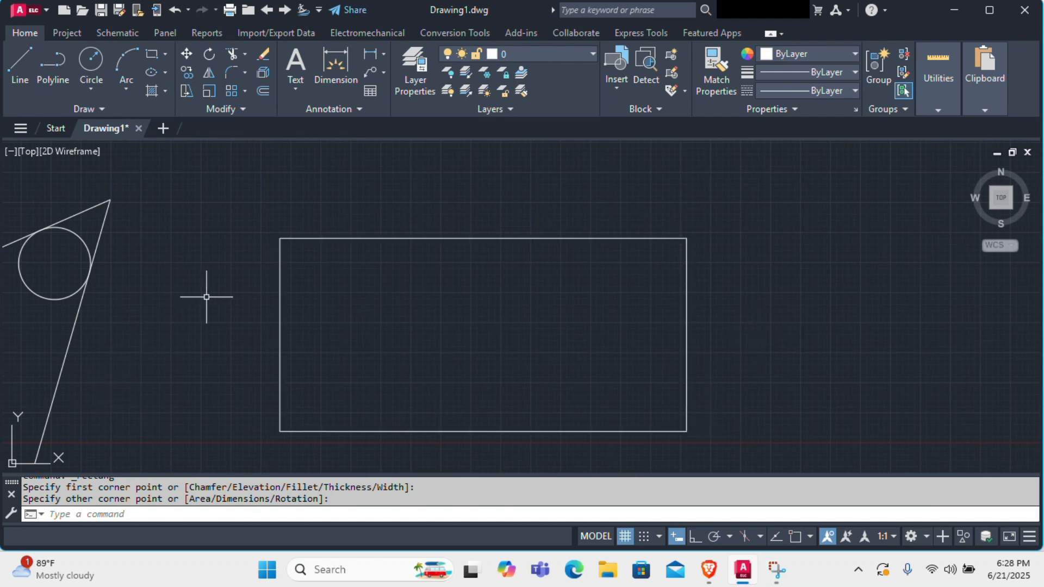
pyautogui.write('c')
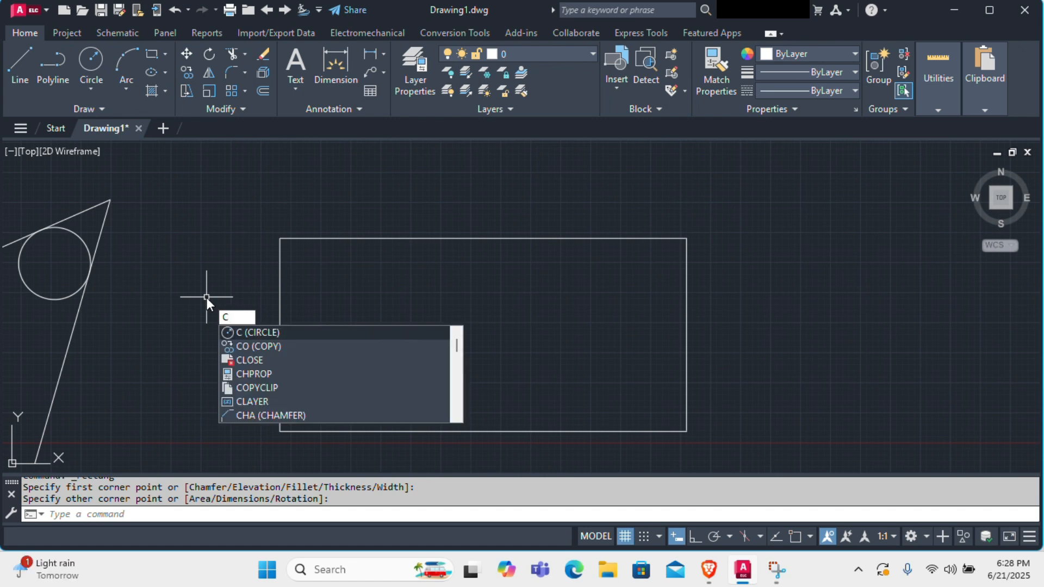
pyautogui.press('Return')
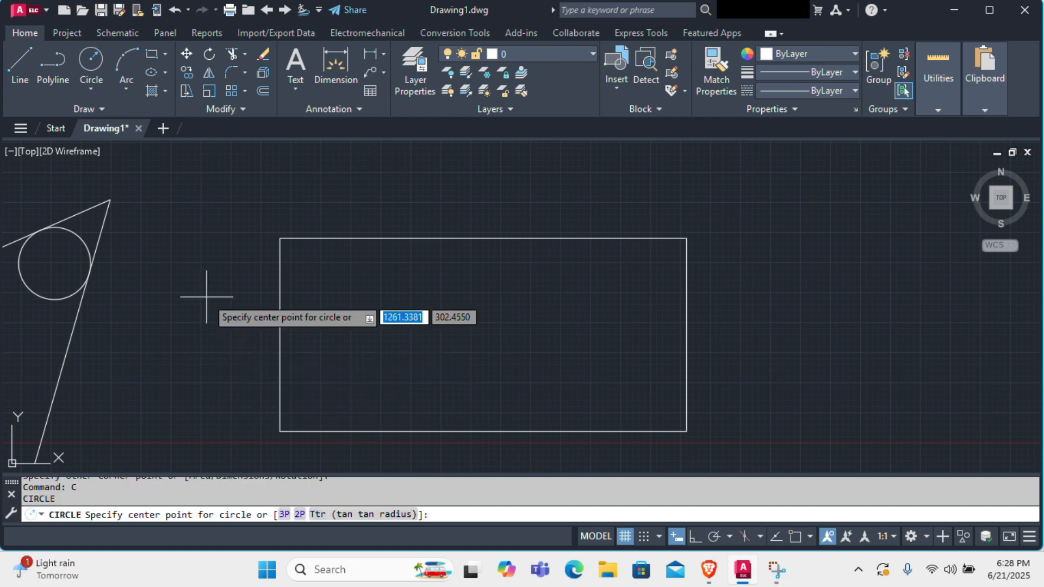
pyautogui.write('3p')
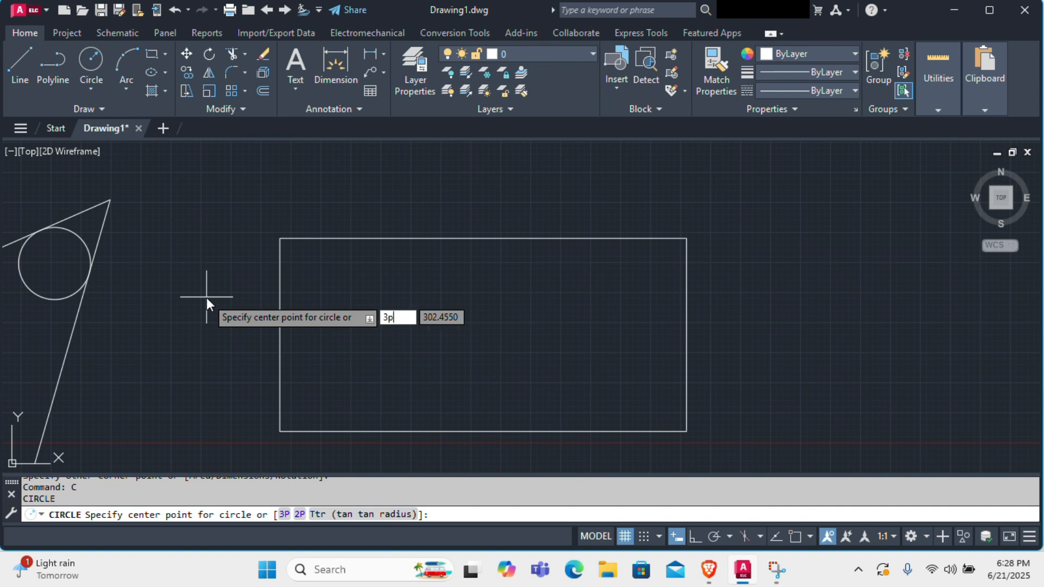
pyautogui.press('Return')
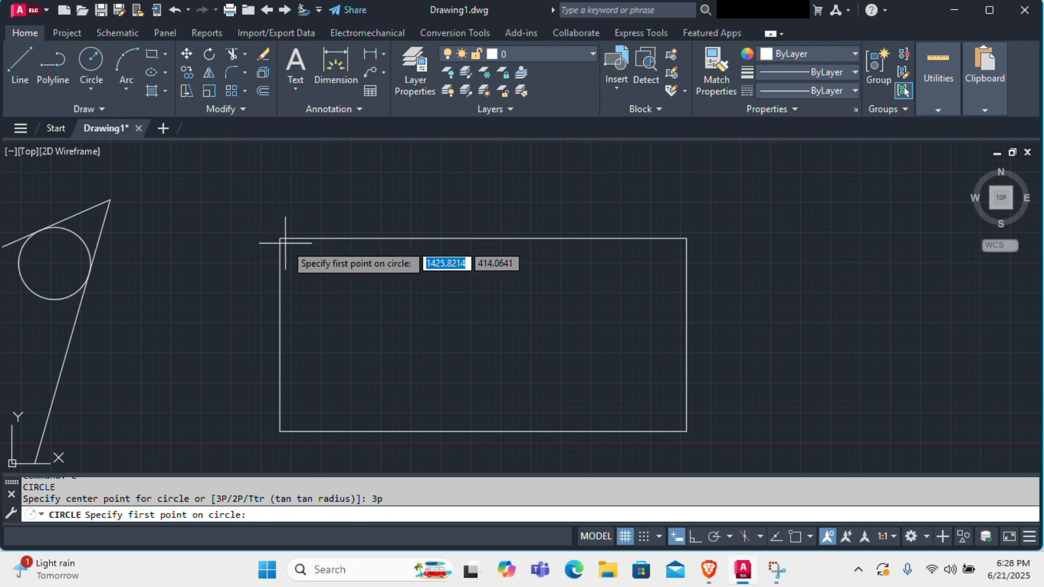
pyautogui.scroll(3, 280, 233)
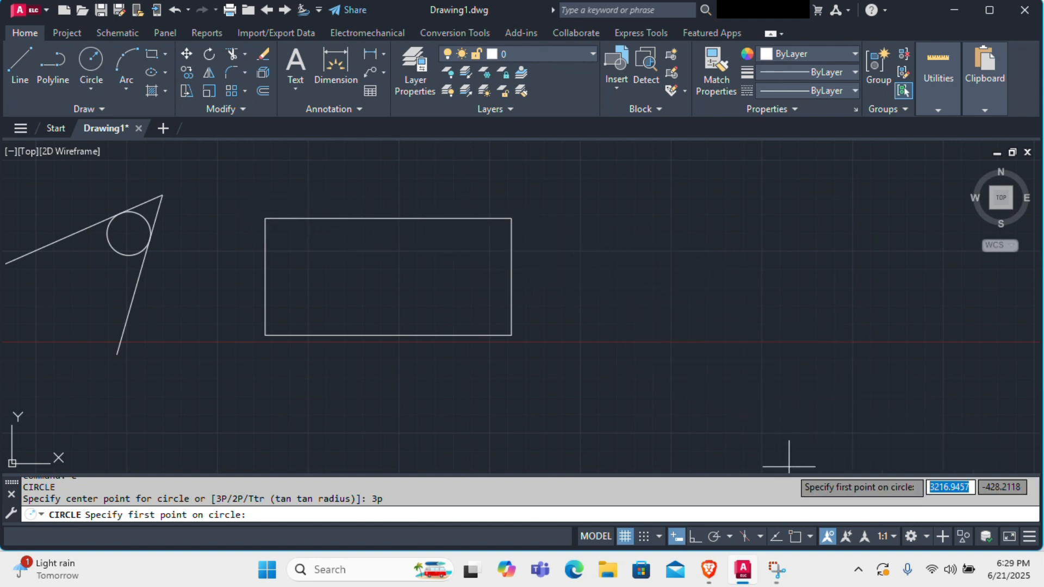
pyautogui.click(796, 537)
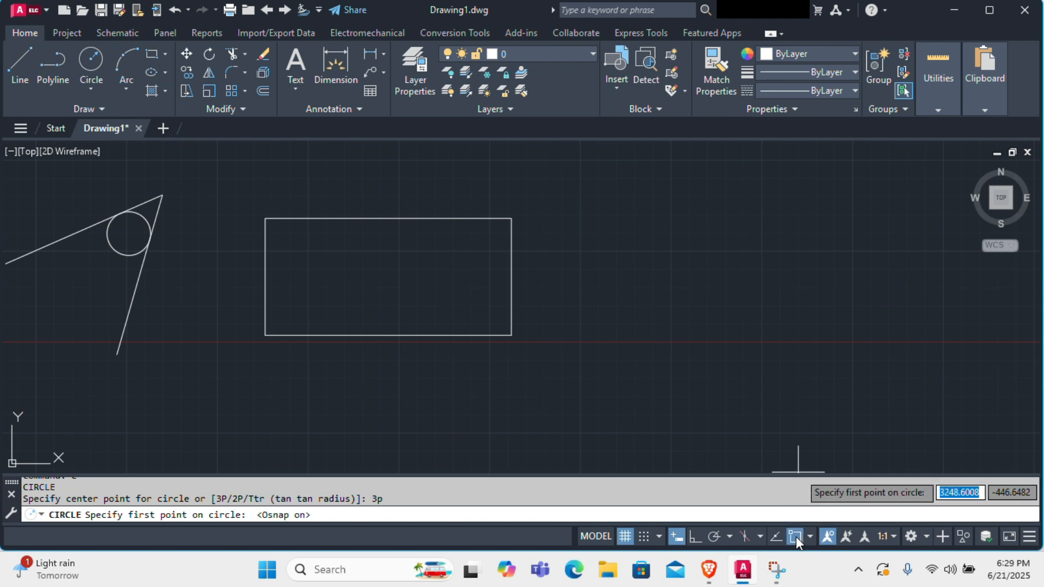
pyautogui.click(796, 536)
pyautogui.click(796, 537)
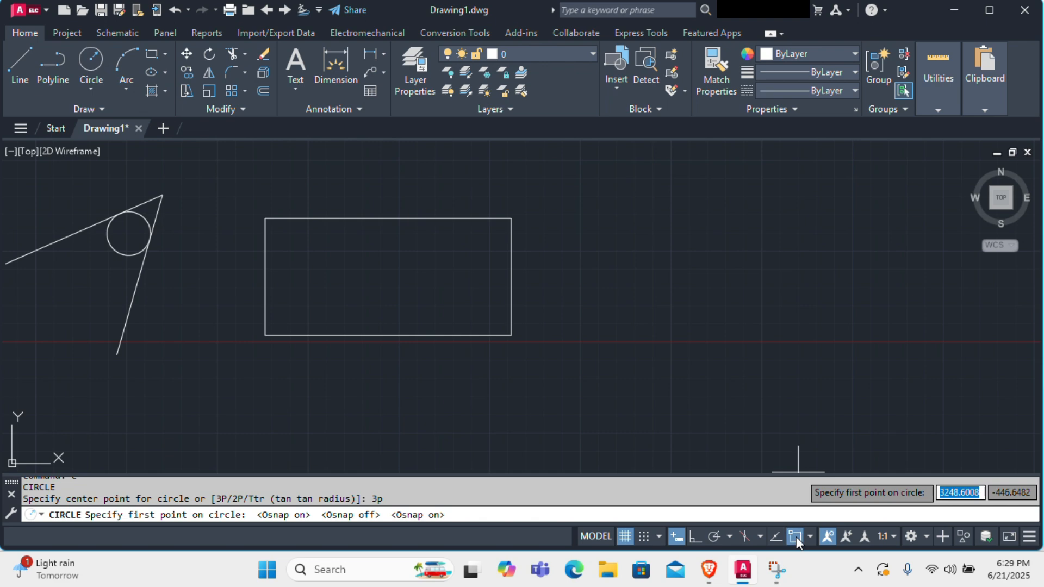
# Select all object snap modes in the Drafting Settings and keep object snap switched on
pyautogui.rightClick(797, 537)
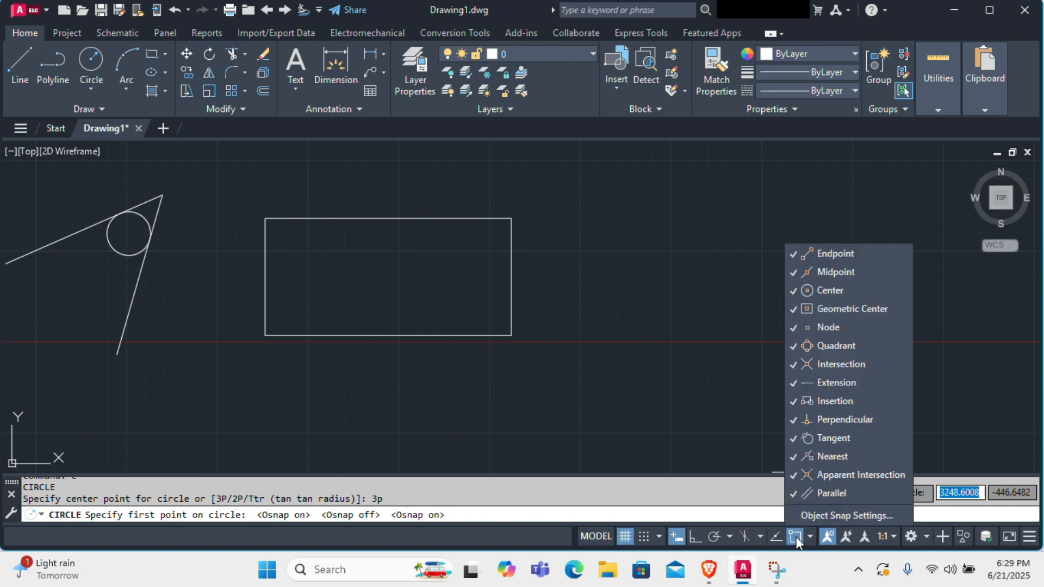
pyautogui.click(815, 515)
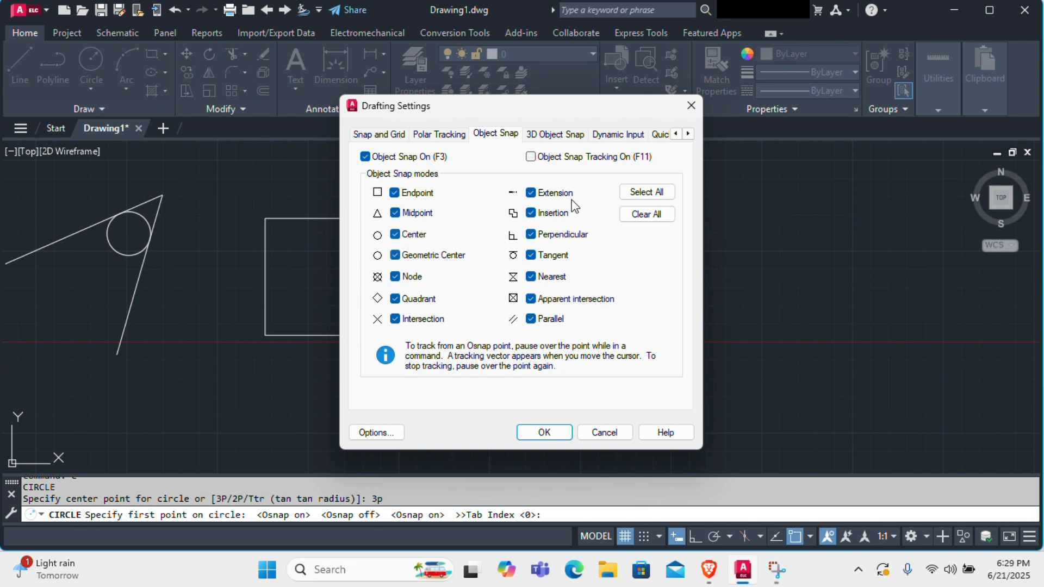
pyautogui.click(659, 193)
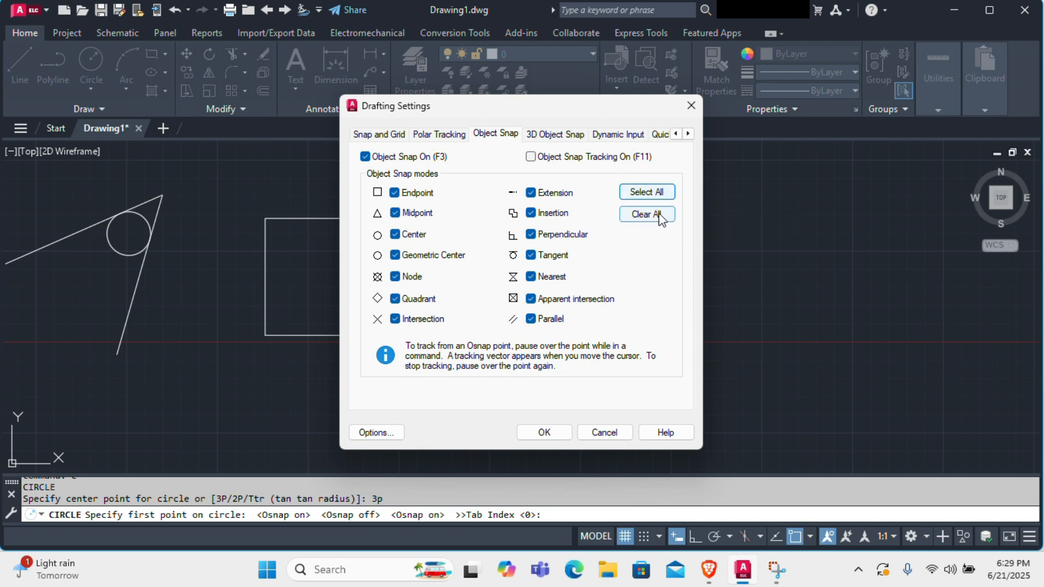
pyautogui.click(559, 431)
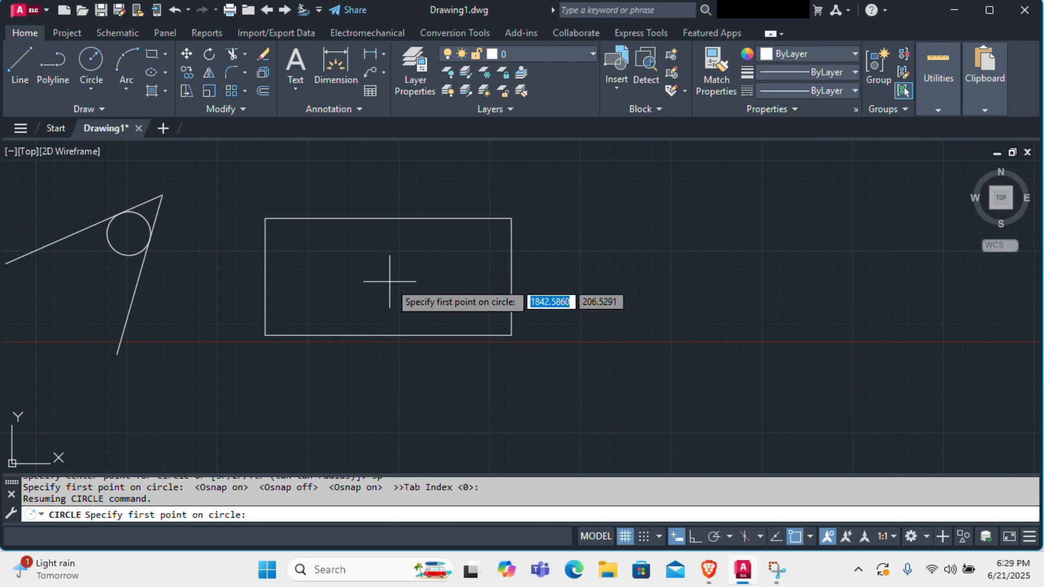
pyautogui.click(797, 537)
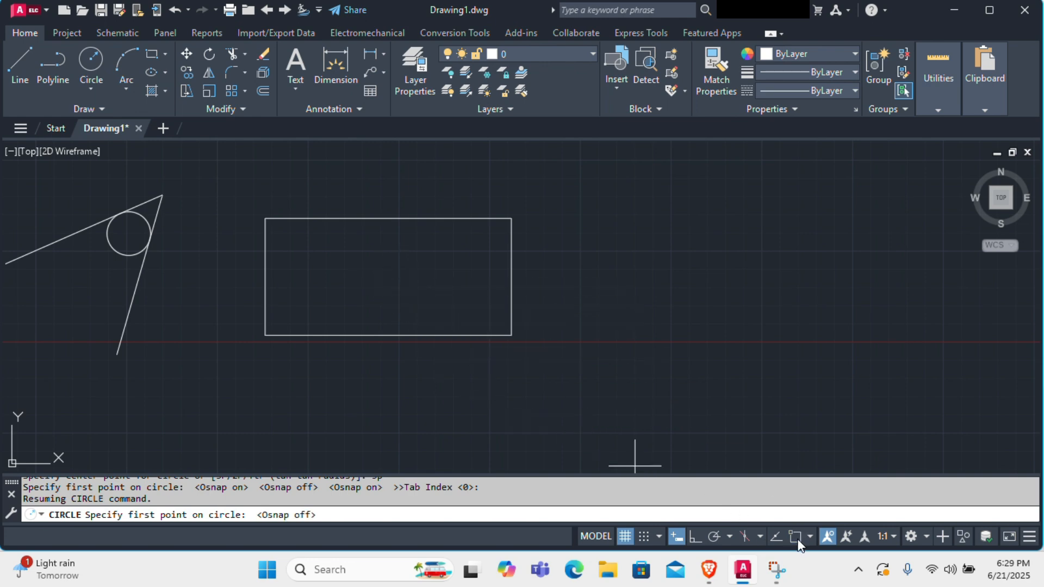
pyautogui.click(796, 538)
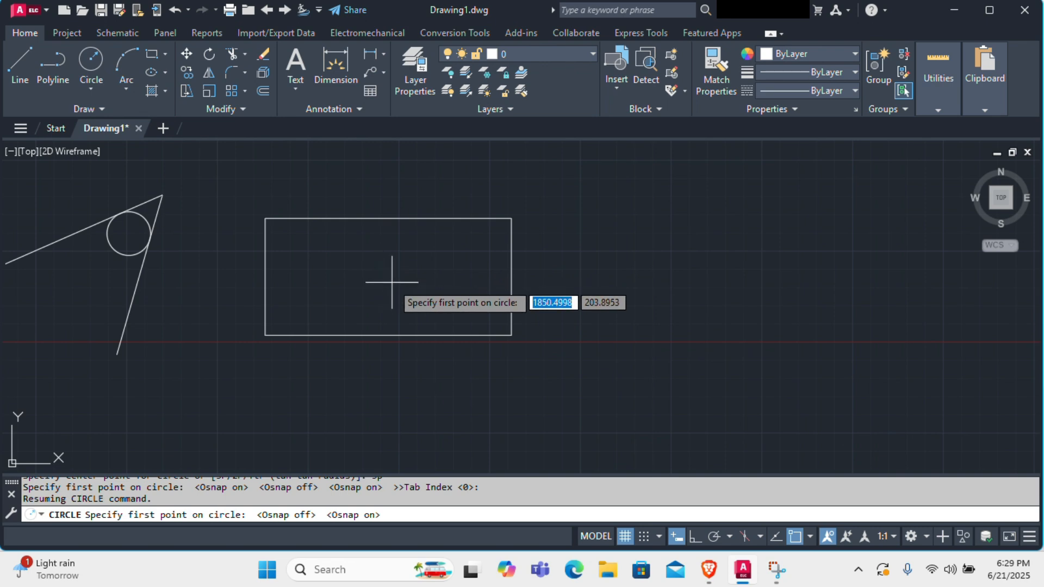
# Examine the snap markers at the rectangle's corners, the tangent circle's centre and the midpoint of the rectangle's upper edge
pyautogui.scroll(2, 392, 282)
pyautogui.scroll(-6, 389, 280)
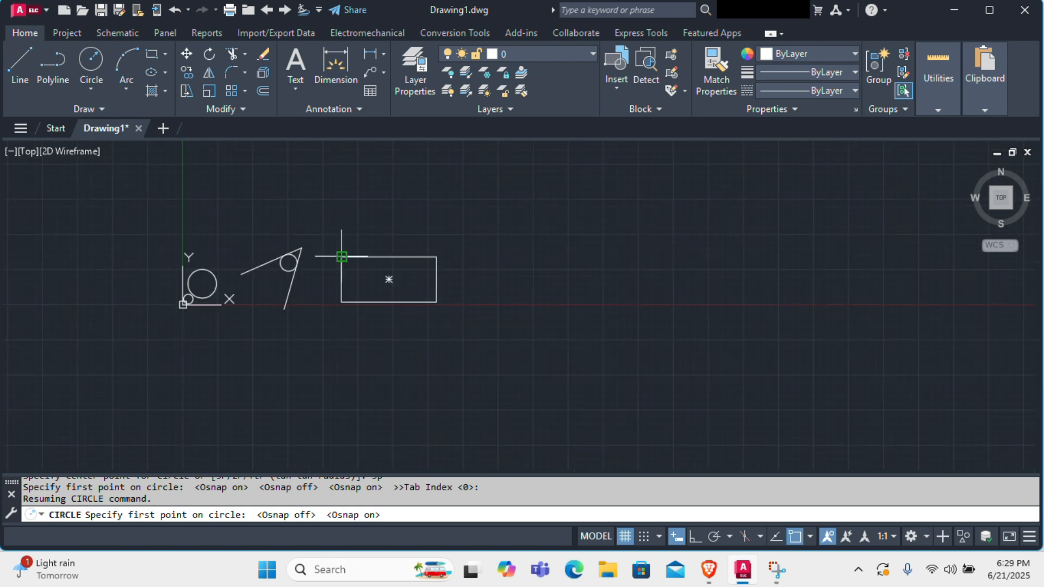
pyautogui.scroll(4, 341, 256)
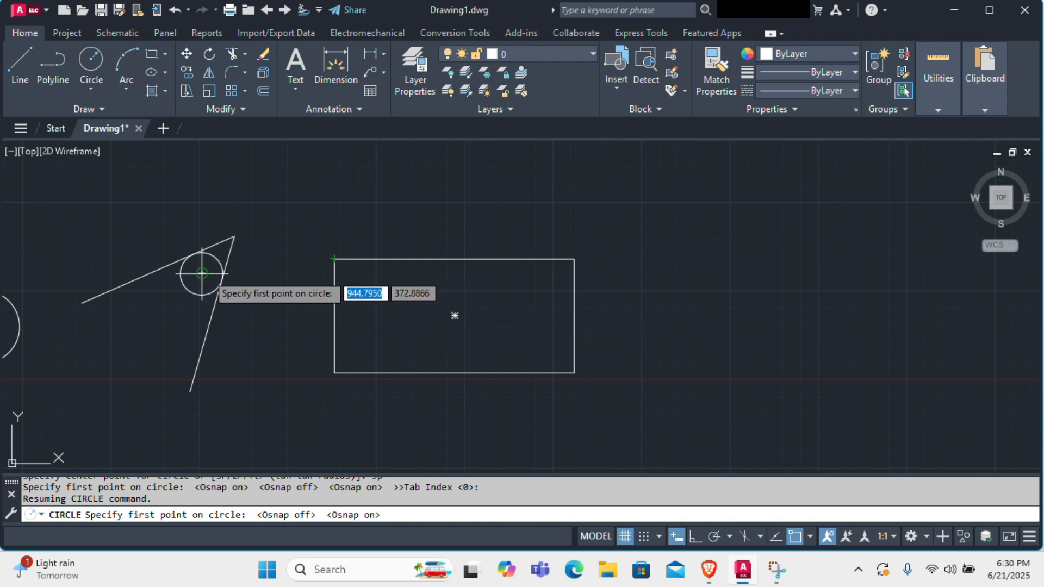
pyautogui.scroll(2, 204, 273)
pyautogui.scroll(1, 205, 272)
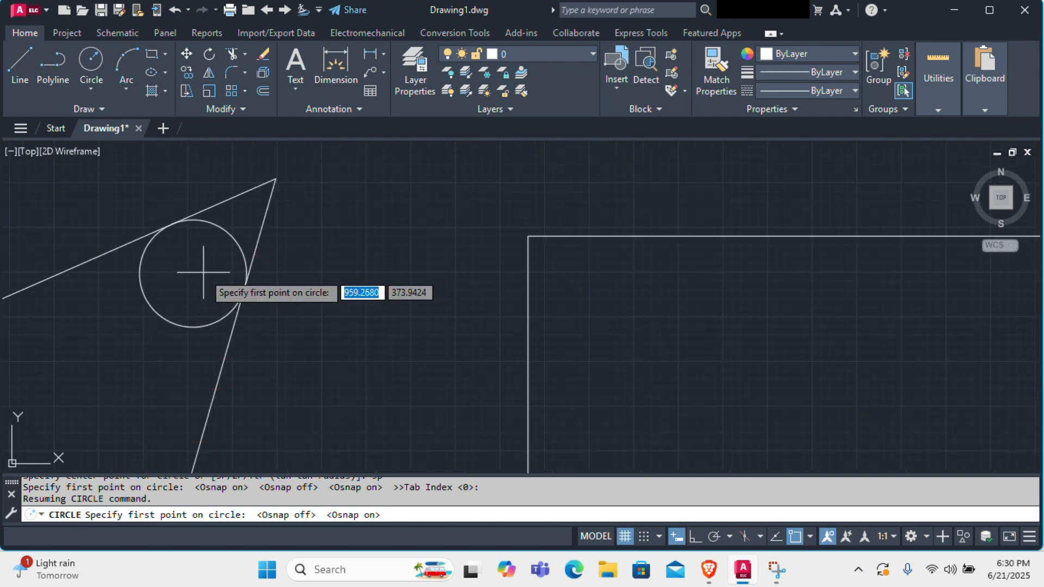
pyautogui.scroll(-3, 196, 271)
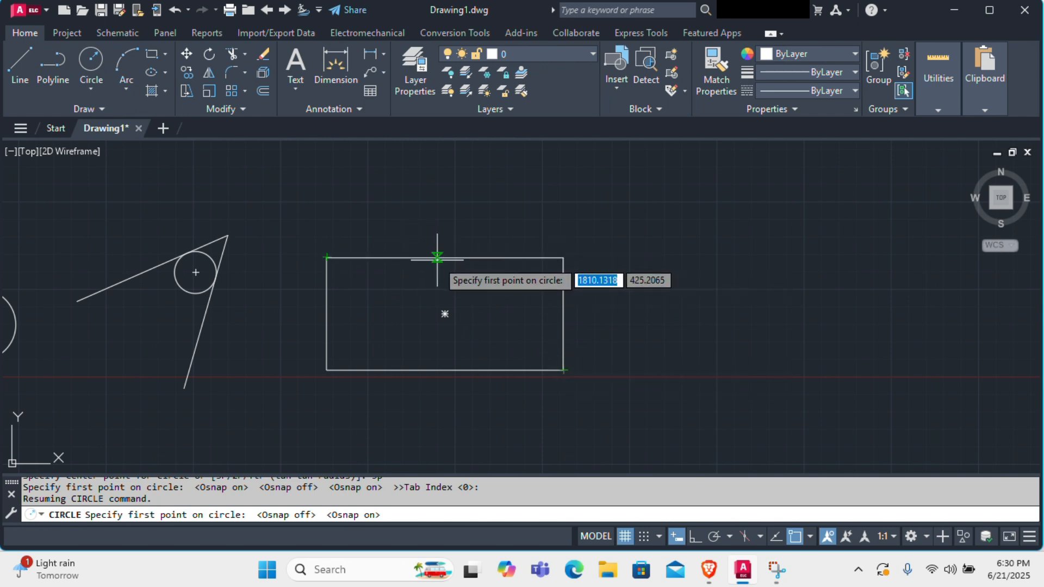
pyautogui.scroll(3, 451, 255)
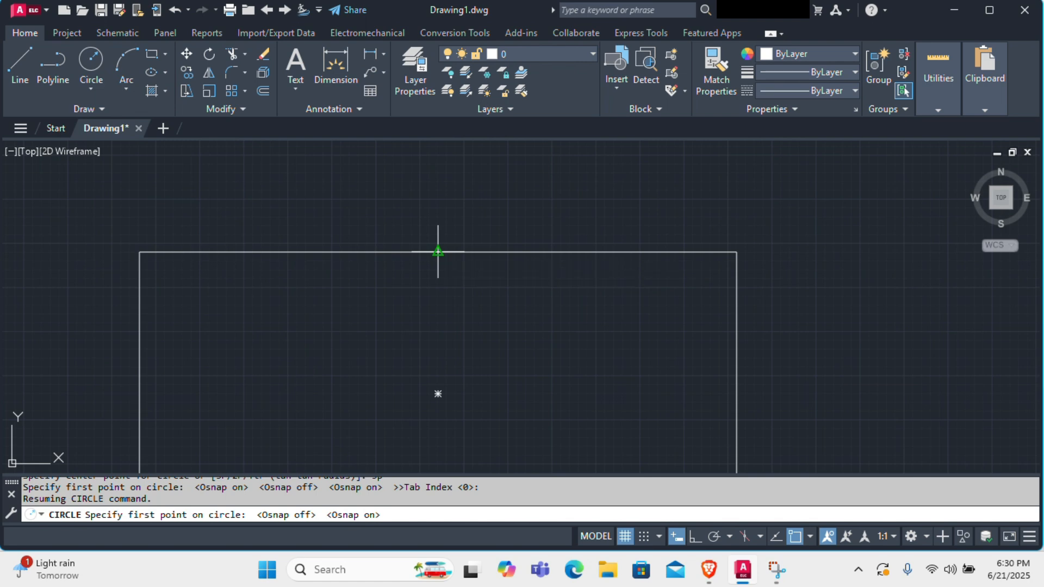
pyautogui.scroll(-3, 438, 251)
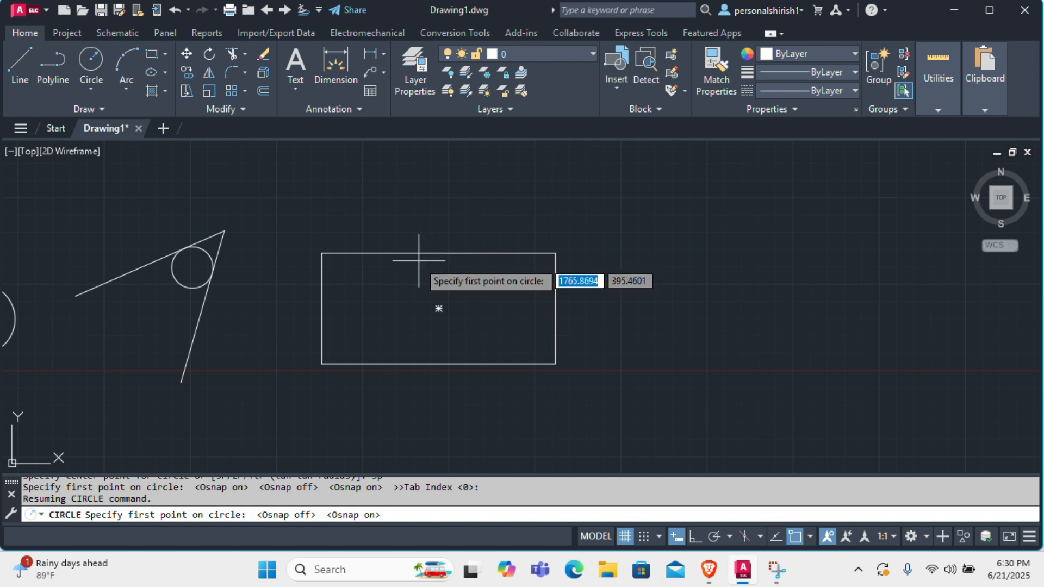
# Draw the three-point circle through the rectangle's upper-left, upper-right and lower-right corners, snapping to each endpoint
pyautogui.click(322, 253)
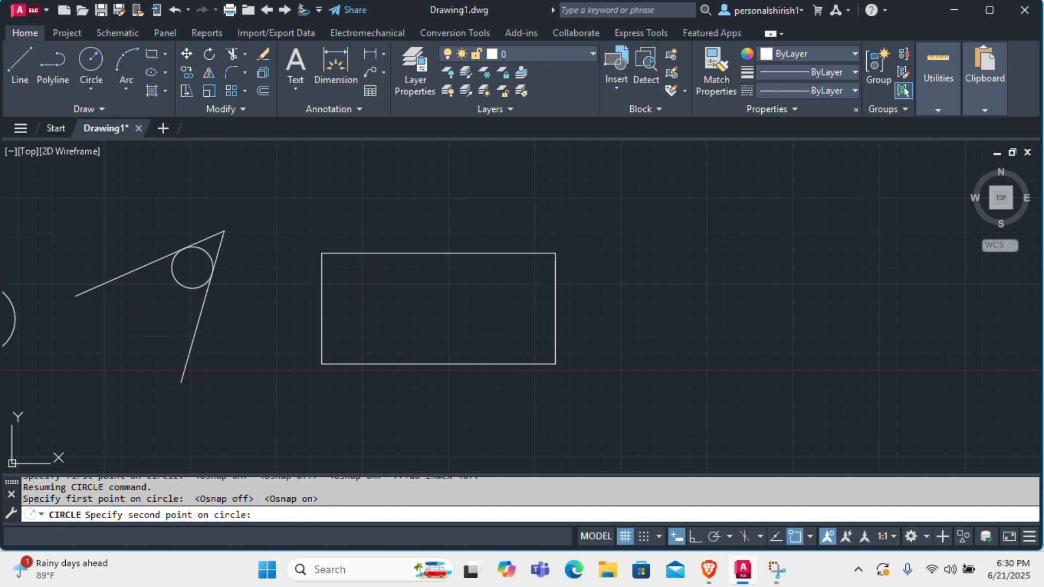
pyautogui.click(555, 252)
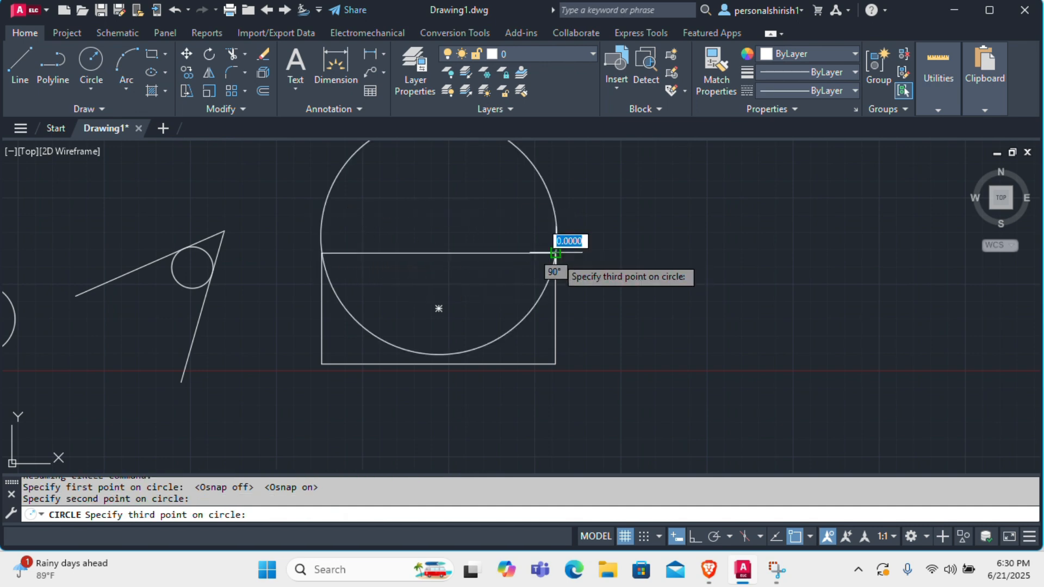
pyautogui.click(555, 363)
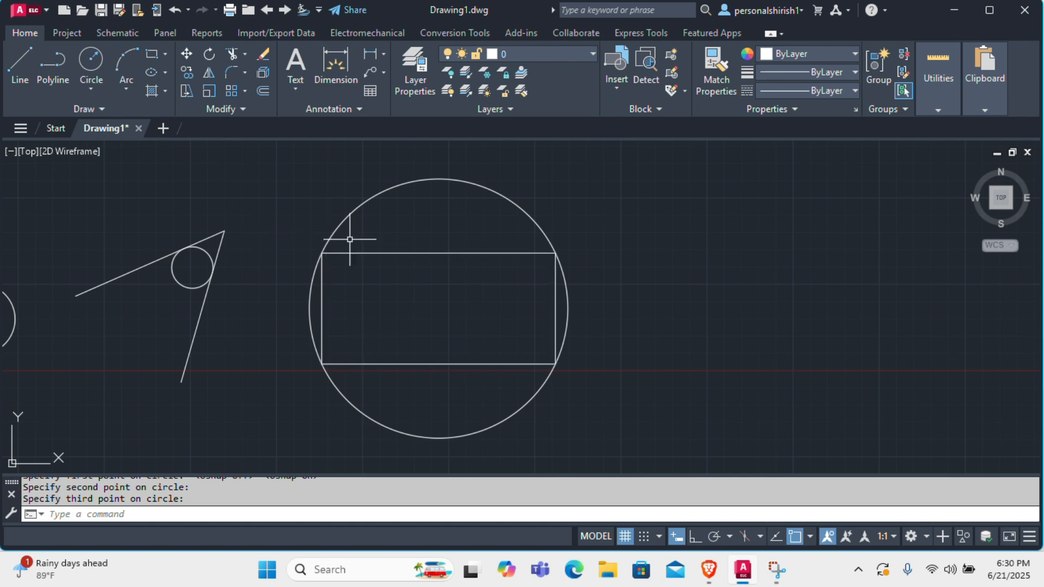